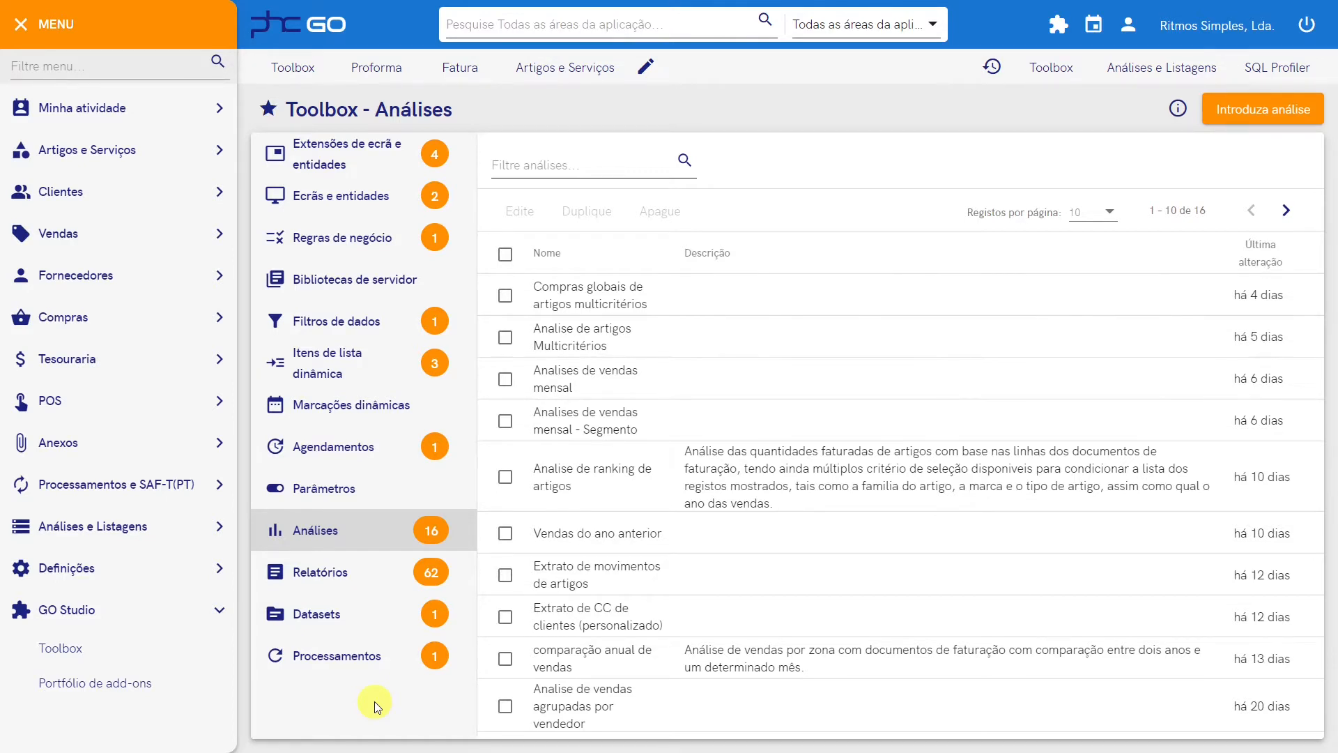
Start a new analysis in the Toolbox, describe it as "Distribuição de vendas" and assign it to the Geral group
{"action": "left_click", "coordinate": [71, 649]}
{"action": "left_click", "coordinate": [1263, 111]}
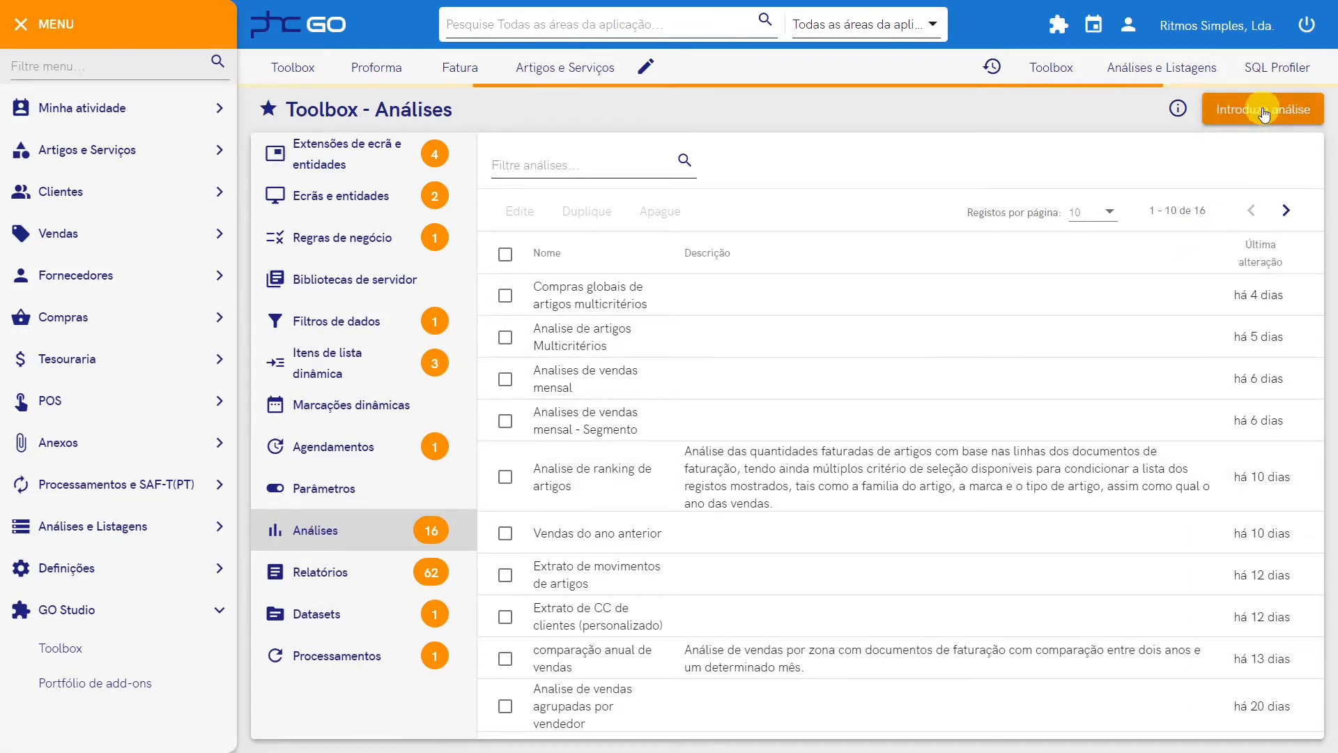
{"action": "type", "text": "Distribuiç"}
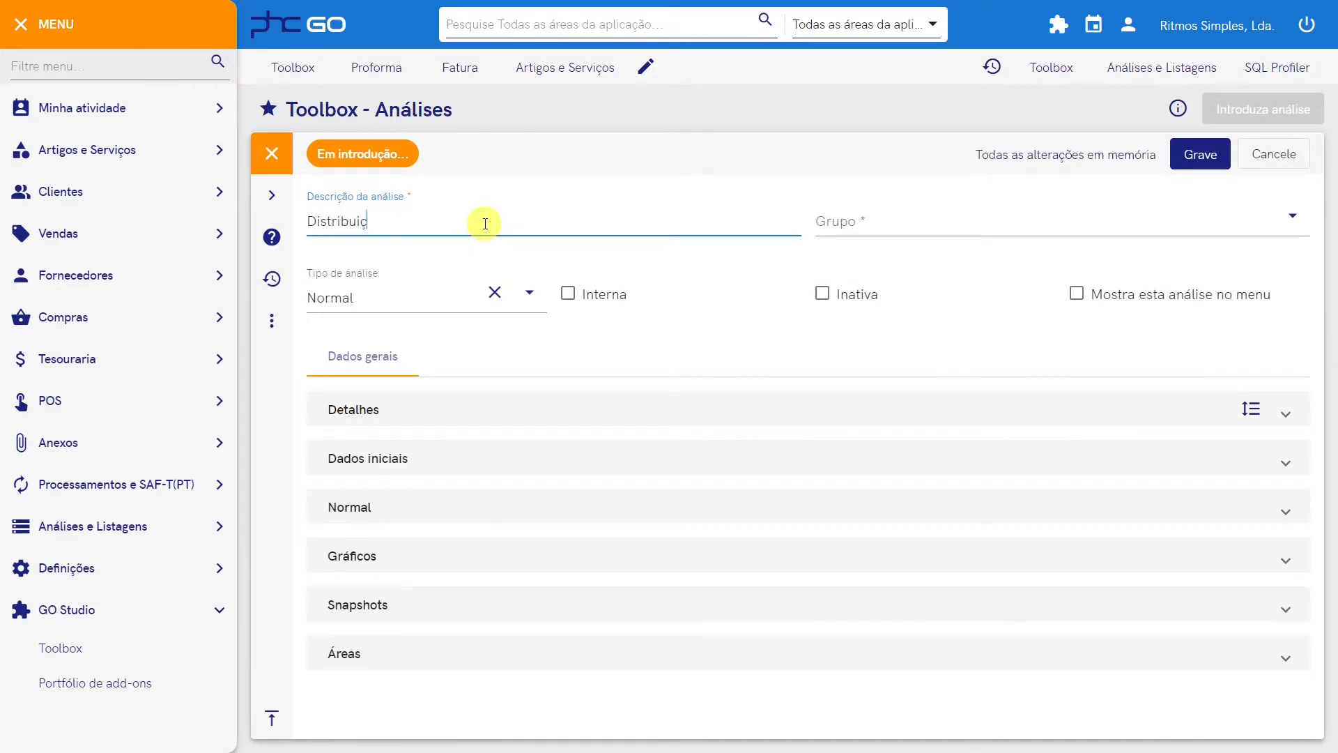
{"action": "type", "text": "ão de vendas"}
{"action": "left_click", "coordinate": [851, 224]}
{"action": "type", "text": "ger"}
{"action": "left_click", "coordinate": [850, 258]}
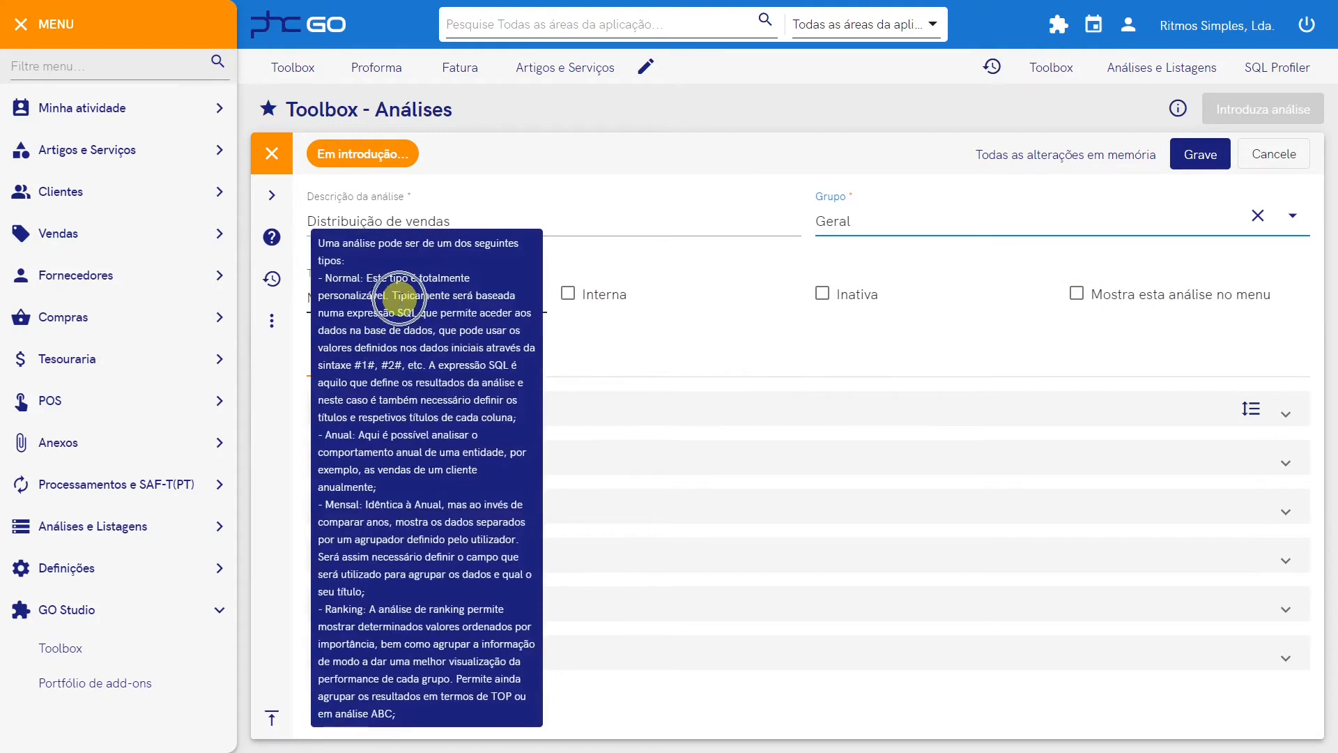
Choose Normal as the analysis type
{"action": "left_click", "coordinate": [401, 298]}
{"action": "left_click", "coordinate": [530, 293]}
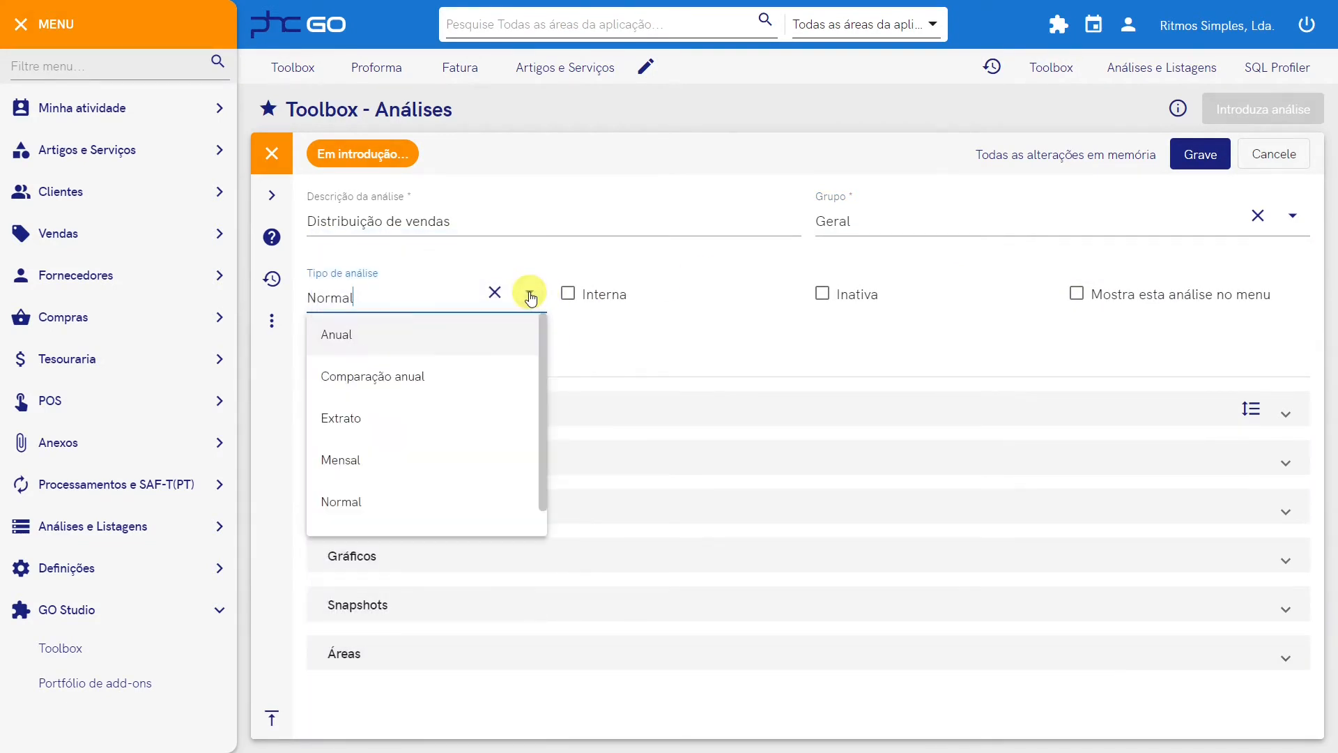
{"action": "left_click", "coordinate": [364, 507]}
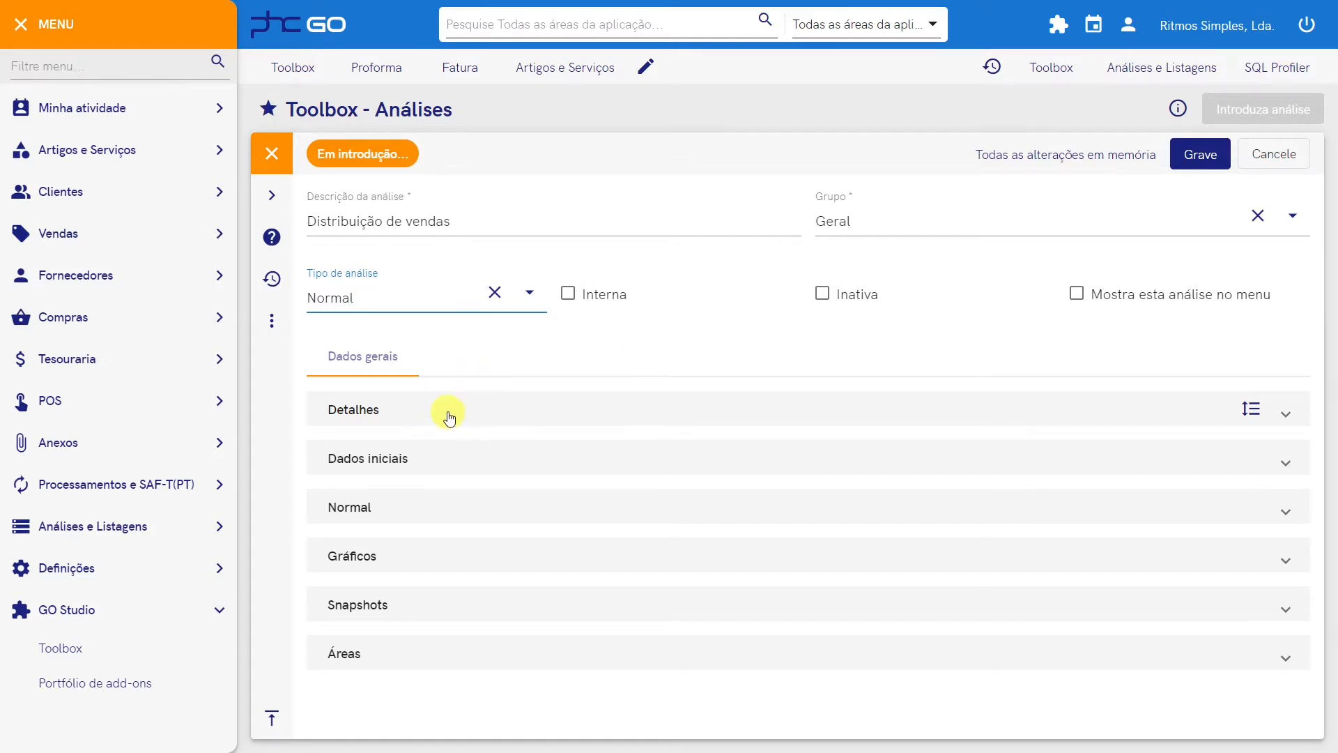
Add an initial-data variable named "Agrupa por" with the type Tabela
{"action": "left_click", "coordinate": [402, 460]}
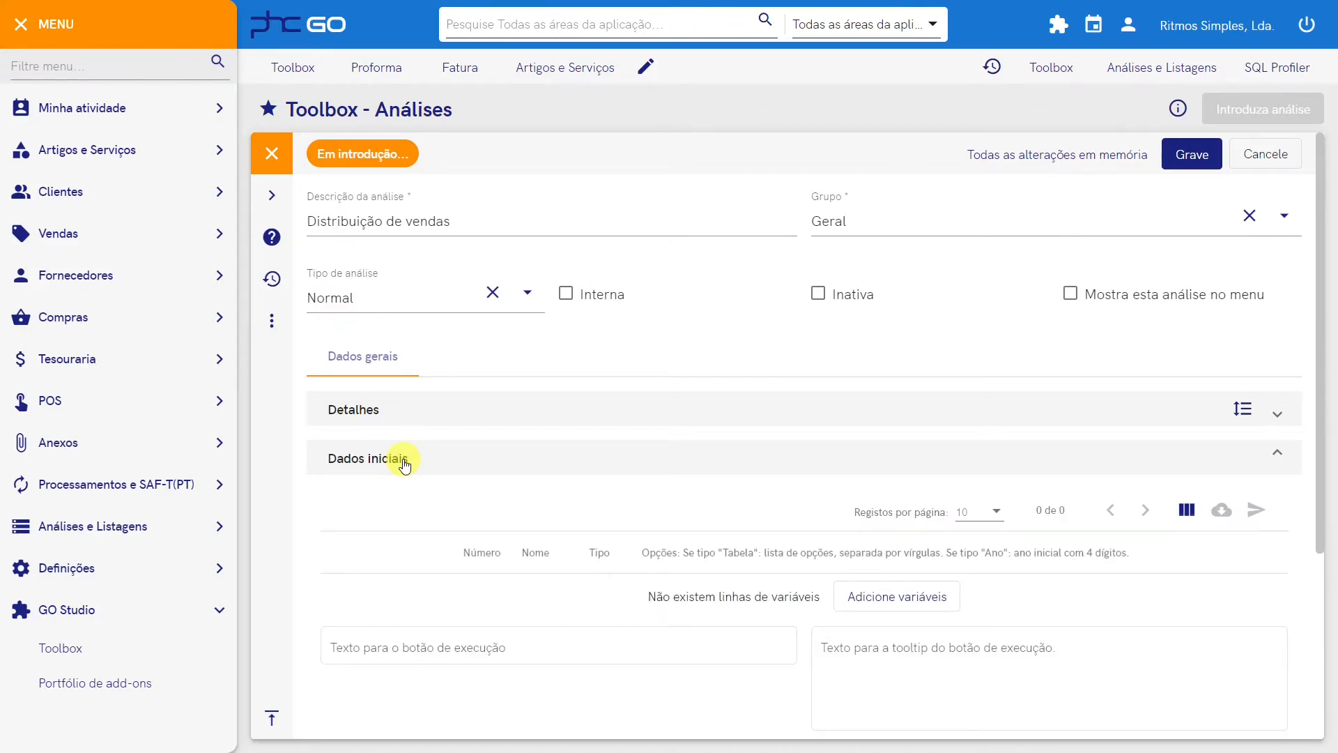
{"action": "scroll", "coordinate": [404, 463], "scroll_direction": "down", "scroll_amount": 4}
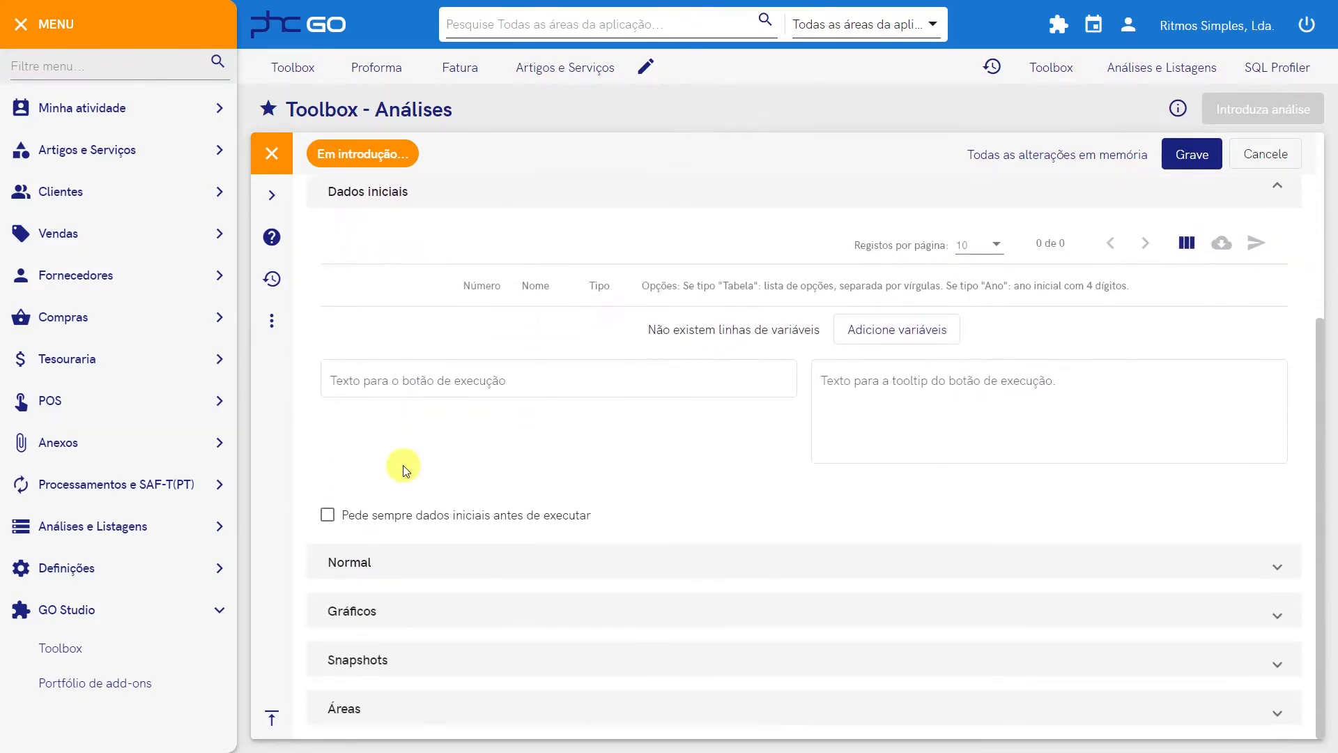
{"action": "left_click", "coordinate": [876, 339]}
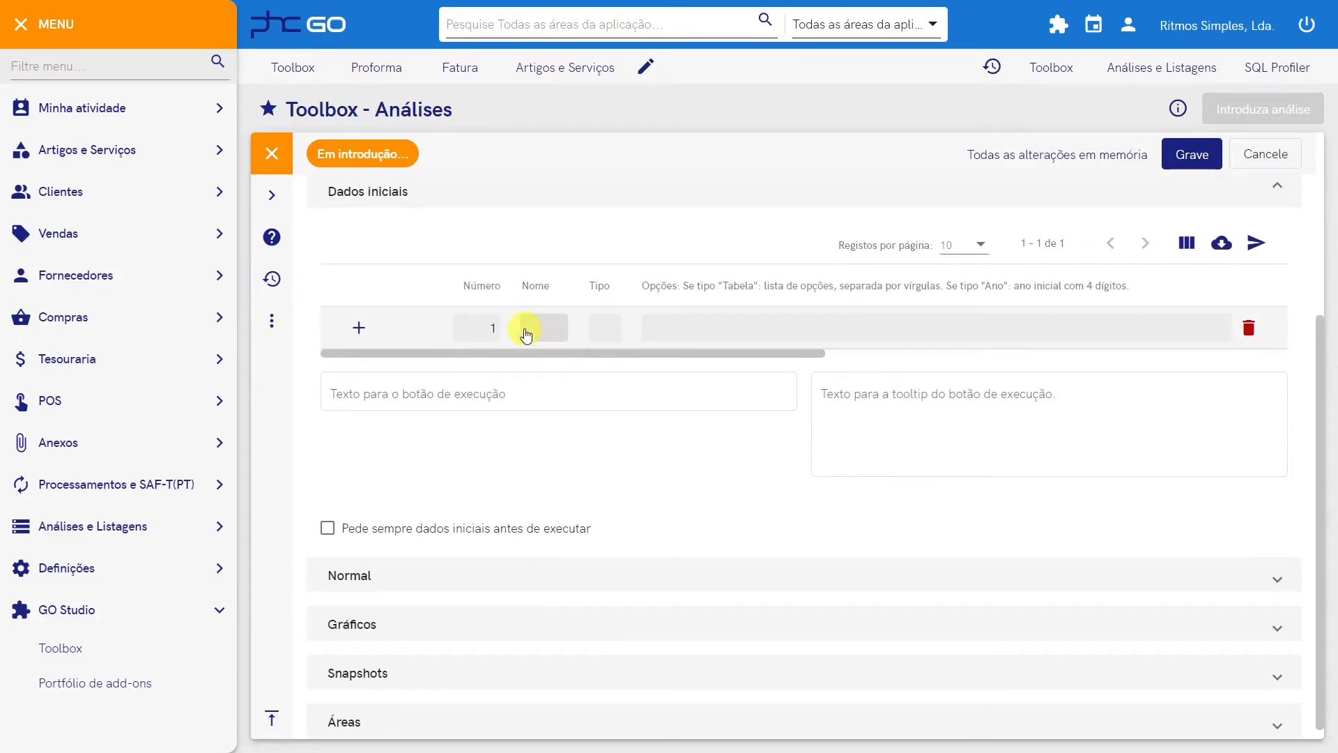
{"action": "left_click", "coordinate": [529, 333]}
{"action": "type", "text": "Agrupa por"}
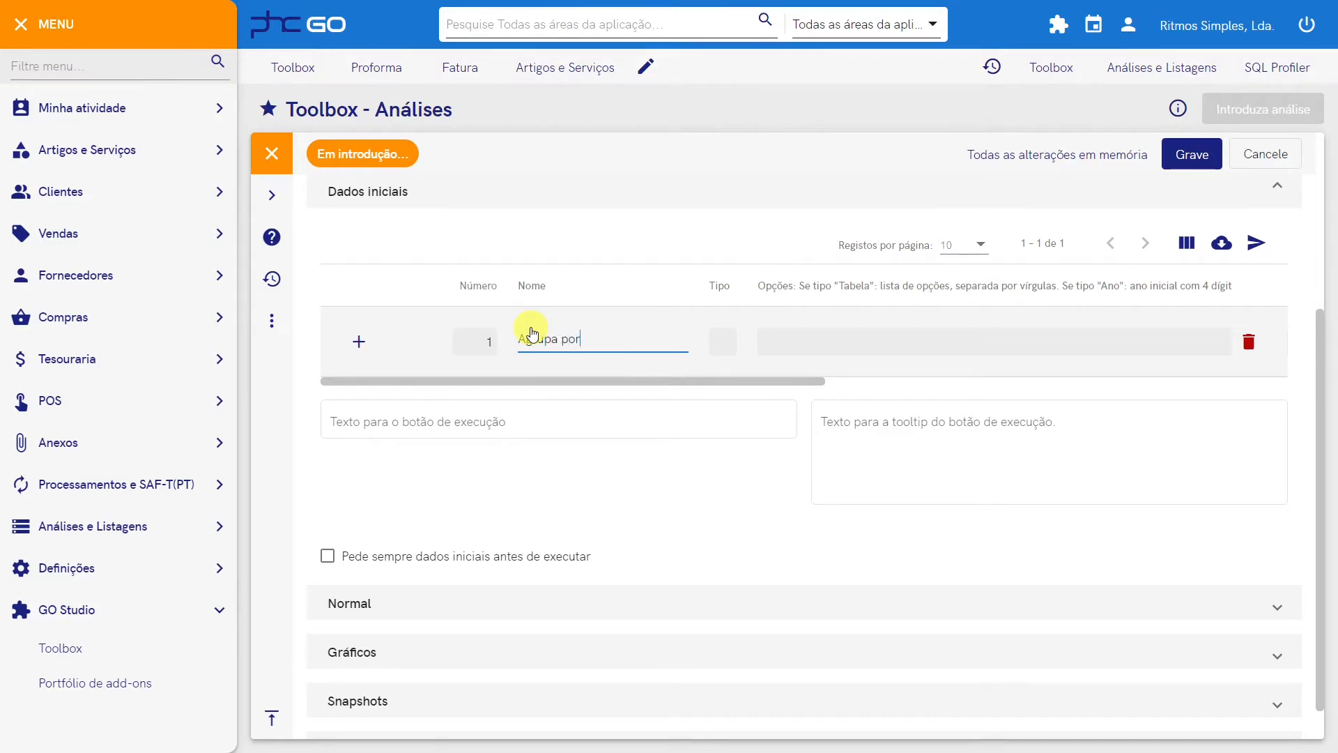
{"action": "left_click", "coordinate": [719, 339]}
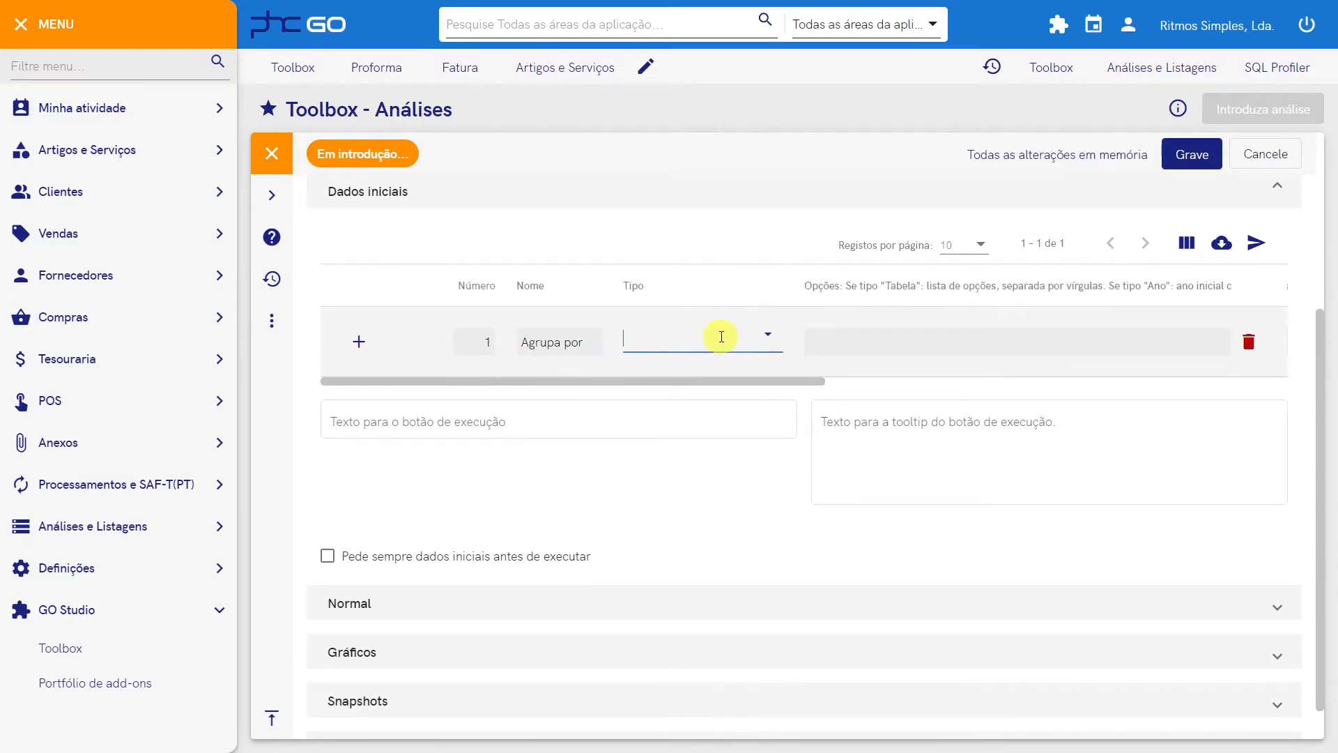
{"action": "left_click", "coordinate": [769, 334]}
{"action": "scroll", "coordinate": [732, 448], "scroll_direction": "down", "scroll_amount": 2}
{"action": "left_click", "coordinate": [673, 551]}
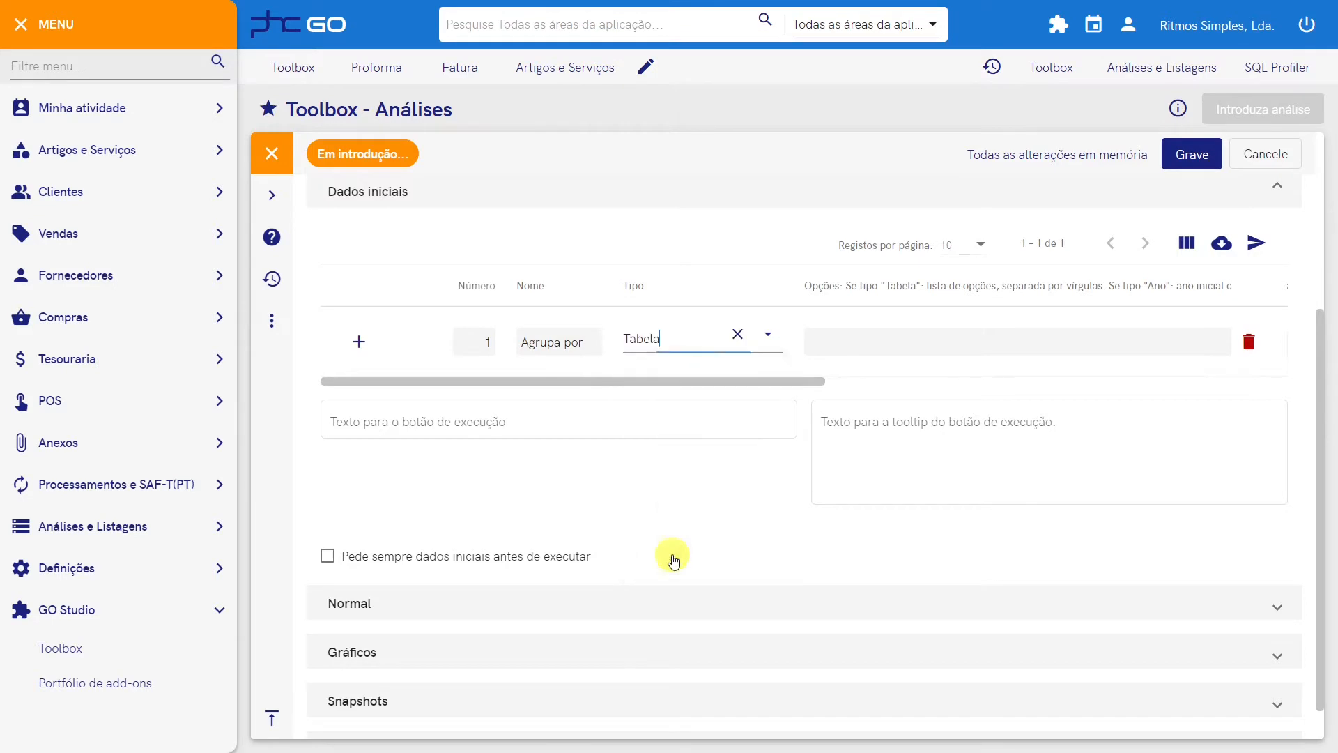
Set the variable's options to "Tipo de documento,Mês da venda,Cliente,Tipo de Cliente,Zona,Segmento,Vendedor,Local,Código postal"
{"action": "left_click", "coordinate": [863, 345]}
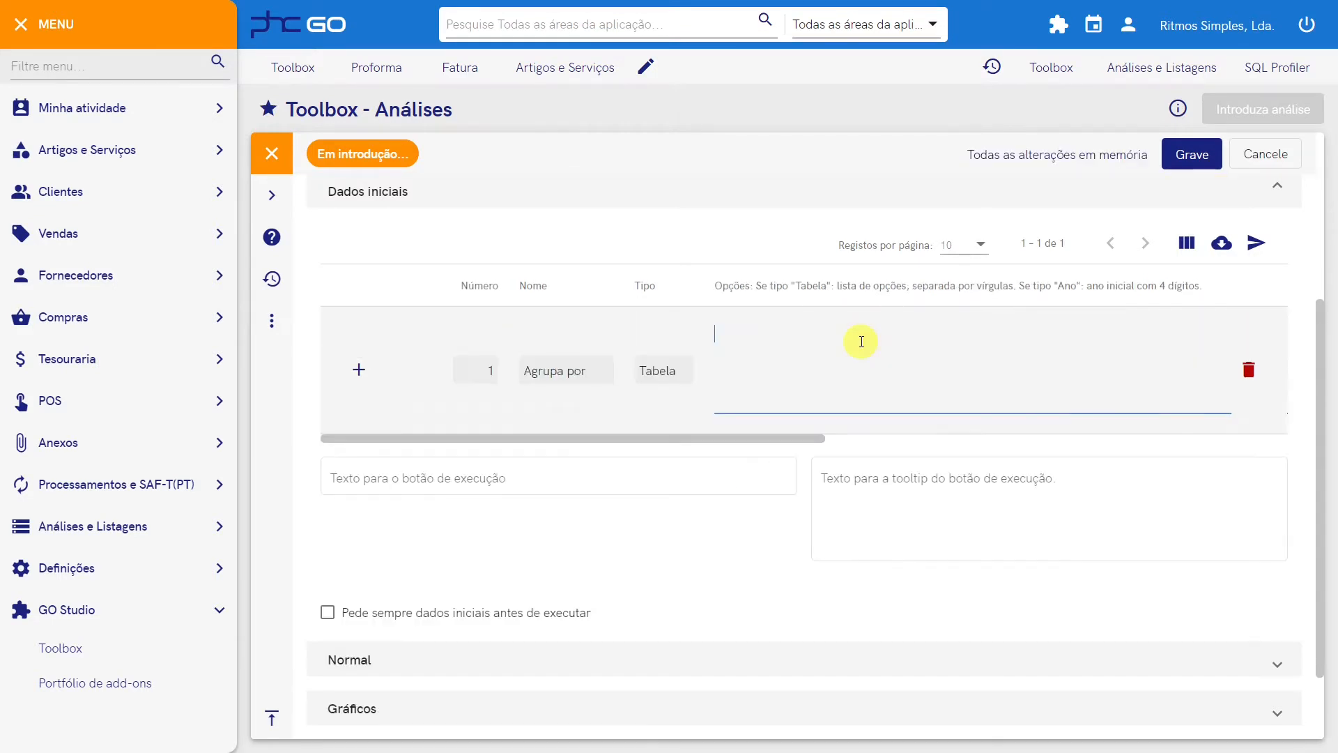
{"action": "key", "text": "ctrl+v"}
{"action": "left_click_drag", "start_coordinate": [707, 334], "coordinate": [1212, 334]}
{"action": "left_click", "coordinate": [900, 335]}
{"action": "left_click", "coordinate": [952, 336]}
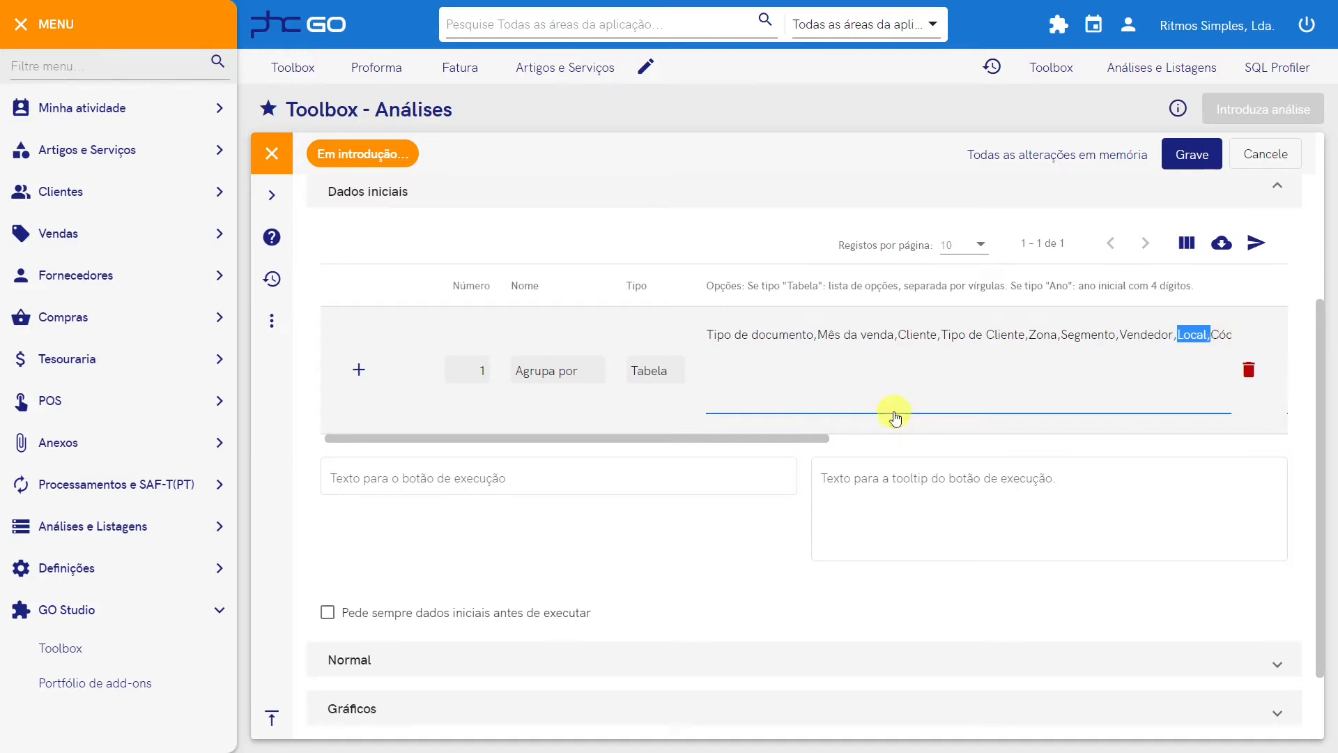
{"action": "left_click", "coordinate": [1219, 335]}
{"action": "left_click_drag", "start_coordinate": [1219, 334], "coordinate": [1273, 337]}
{"action": "left_click", "coordinate": [1270, 338]}
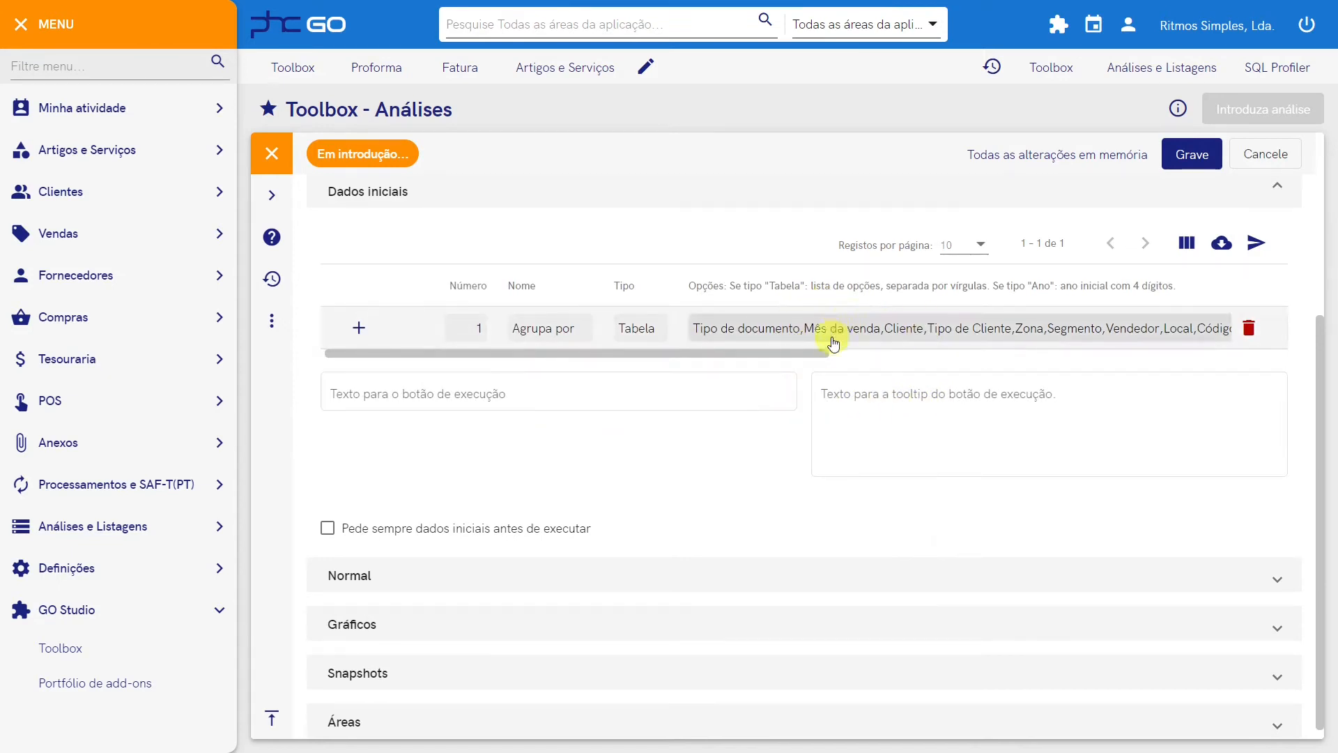
{"action": "left_click", "coordinate": [920, 333]}
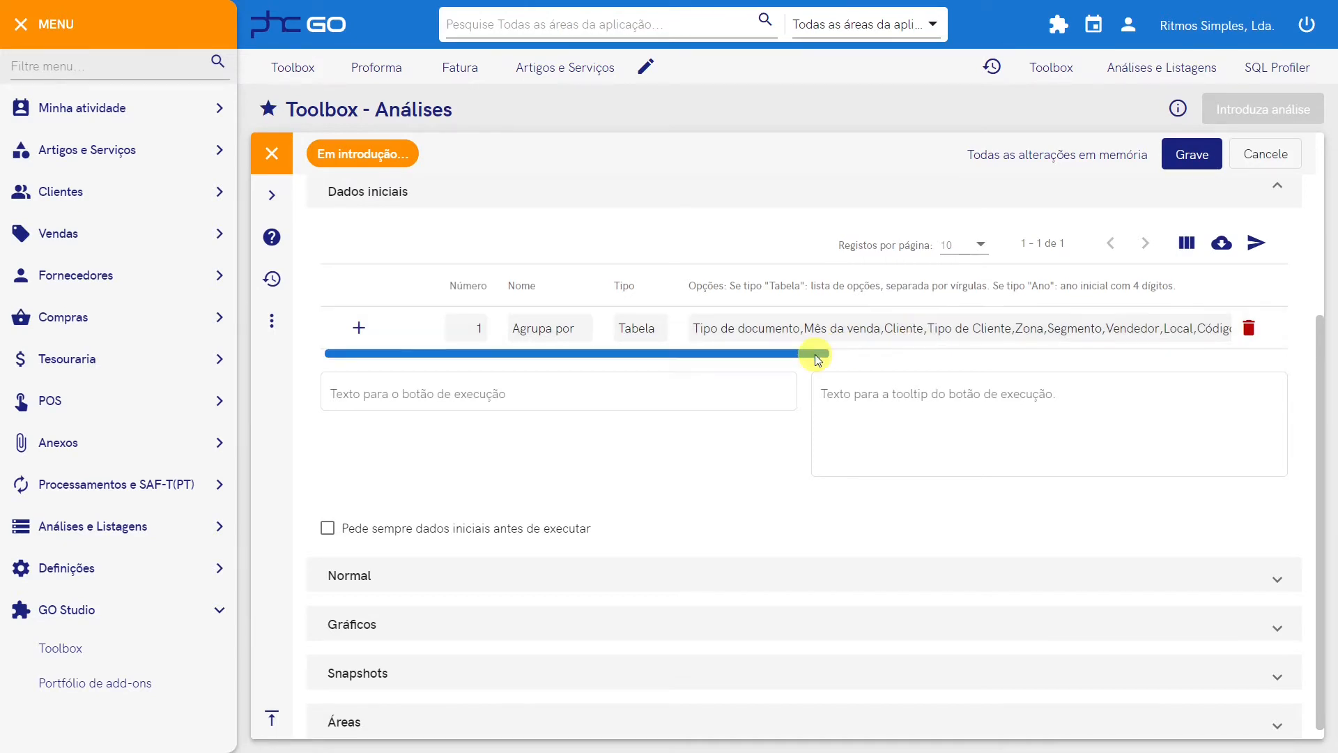
Make the "Agrupa por" variable mandatory
{"action": "left_click_drag", "start_coordinate": [822, 351], "coordinate": [1033, 358]}
{"action": "left_click", "coordinate": [1097, 336]}
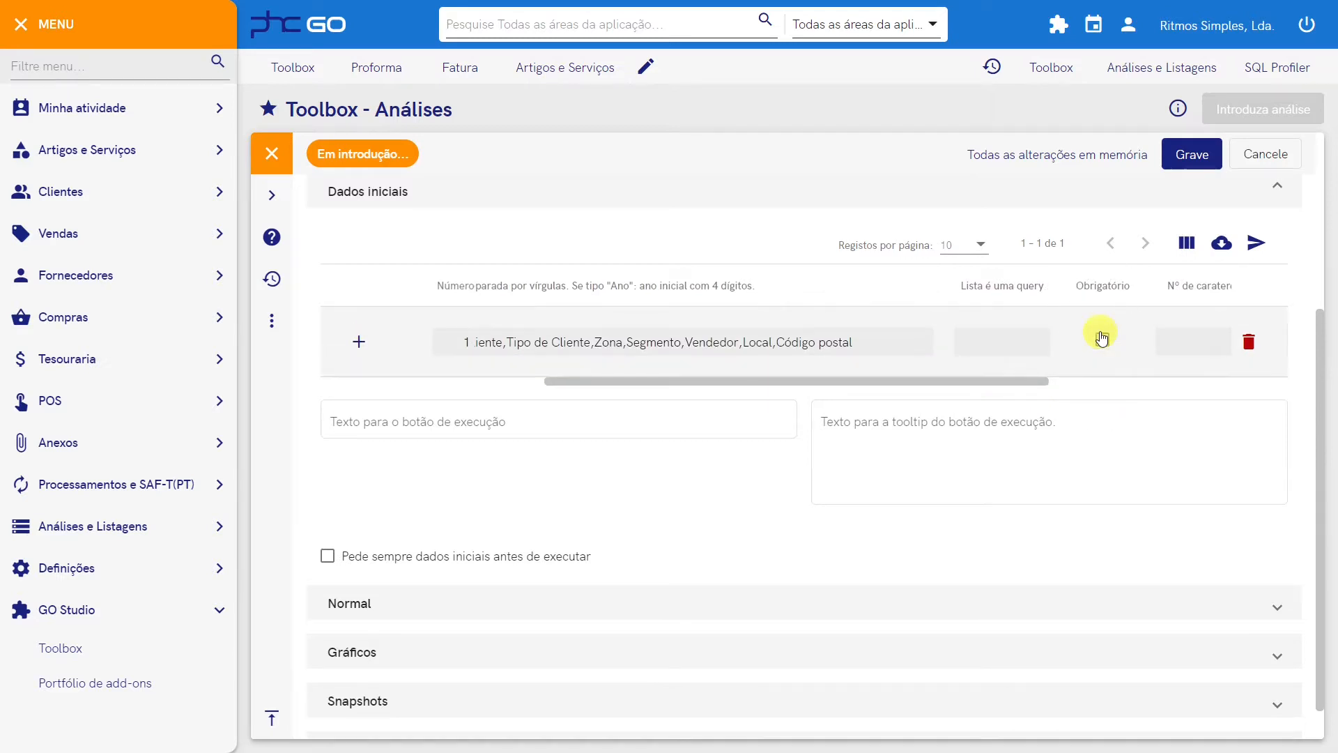
{"action": "left_click", "coordinate": [1099, 345]}
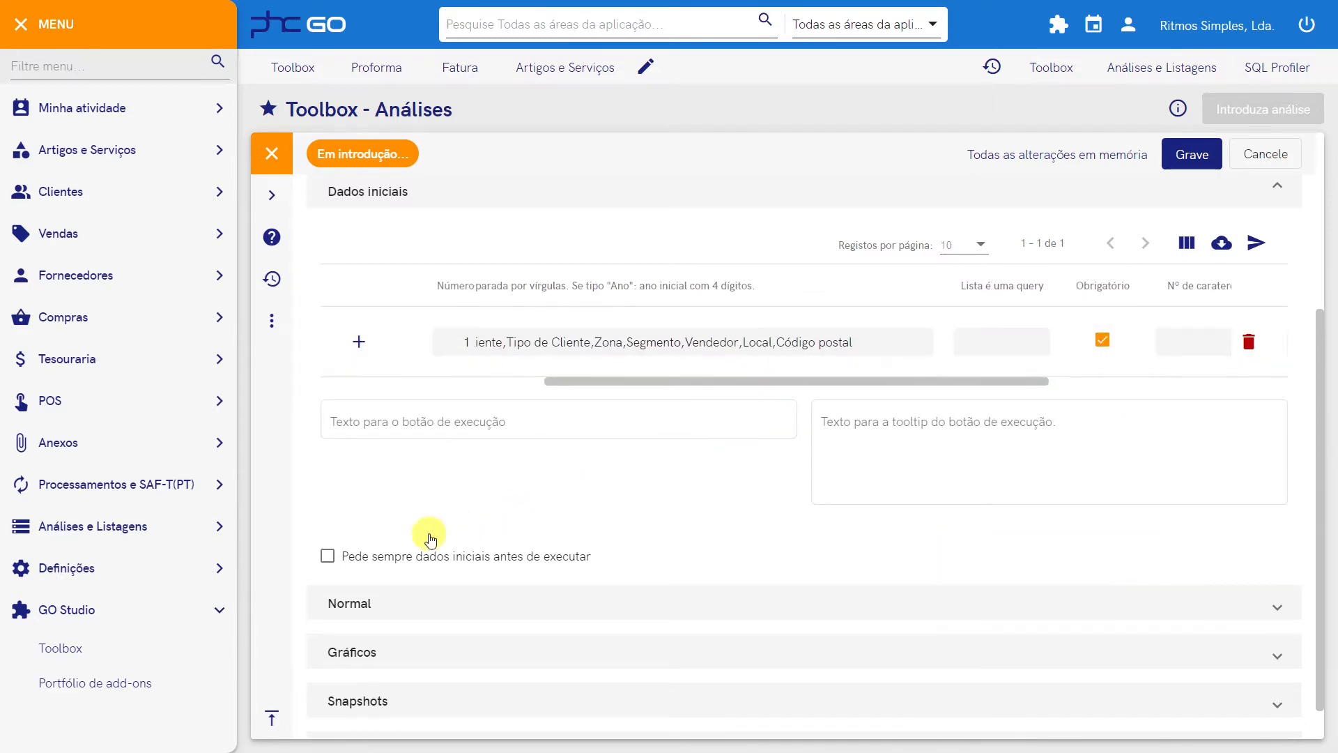
{"action": "left_click", "coordinate": [330, 556]}
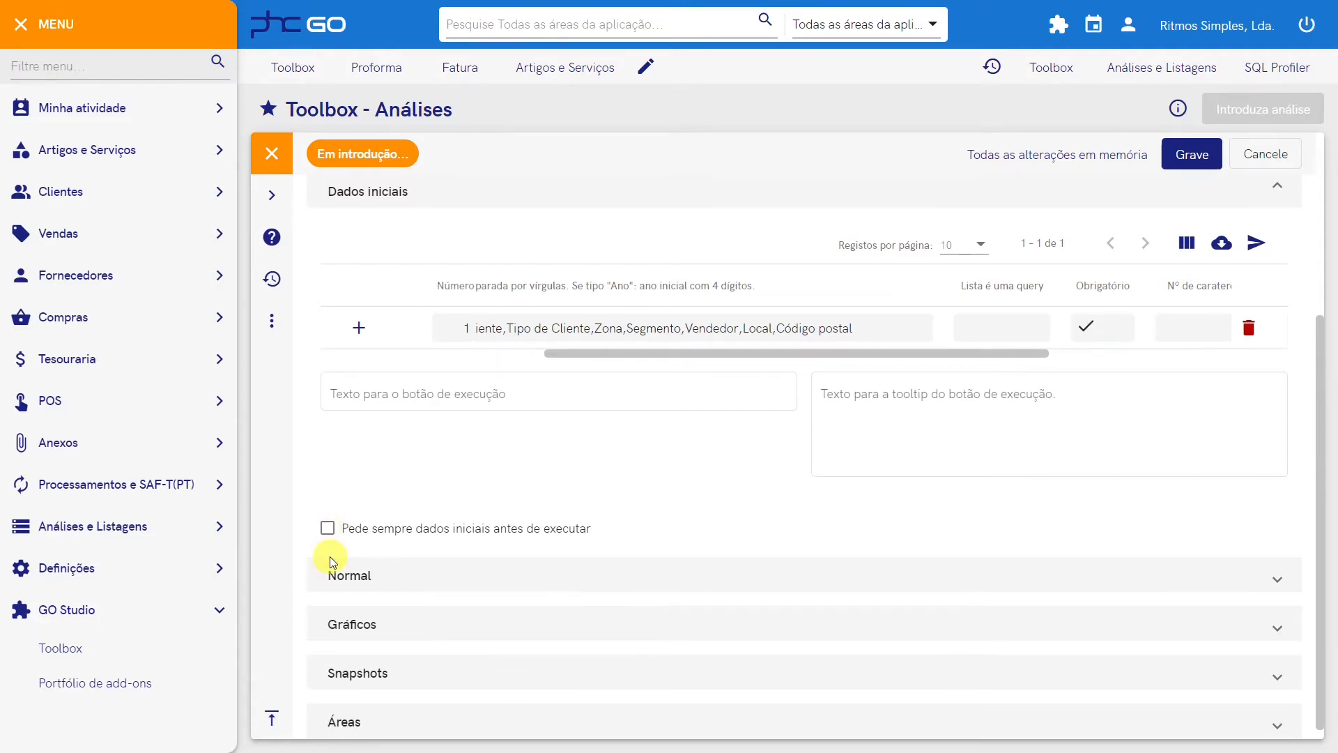
Paste the SQL query that sums ft.etotal by the #1# criterion for the previous year into the Normal section's expanded code editor
{"action": "left_click", "coordinate": [368, 582]}
{"action": "scroll", "coordinate": [390, 582], "scroll_direction": "down", "scroll_amount": 3}
{"action": "scroll", "coordinate": [392, 583], "scroll_direction": "down", "scroll_amount": 2}
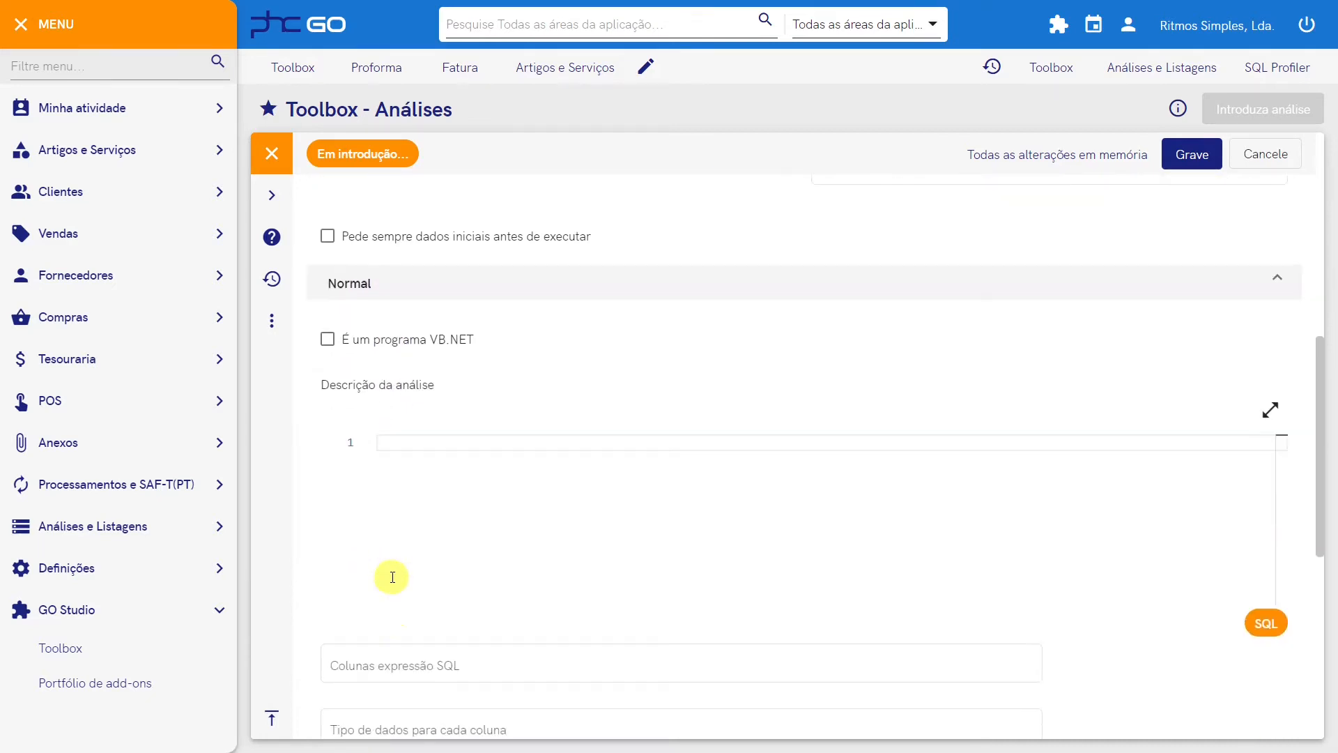
{"action": "left_click", "coordinate": [1271, 378]}
{"action": "left_click", "coordinate": [260, 199]}
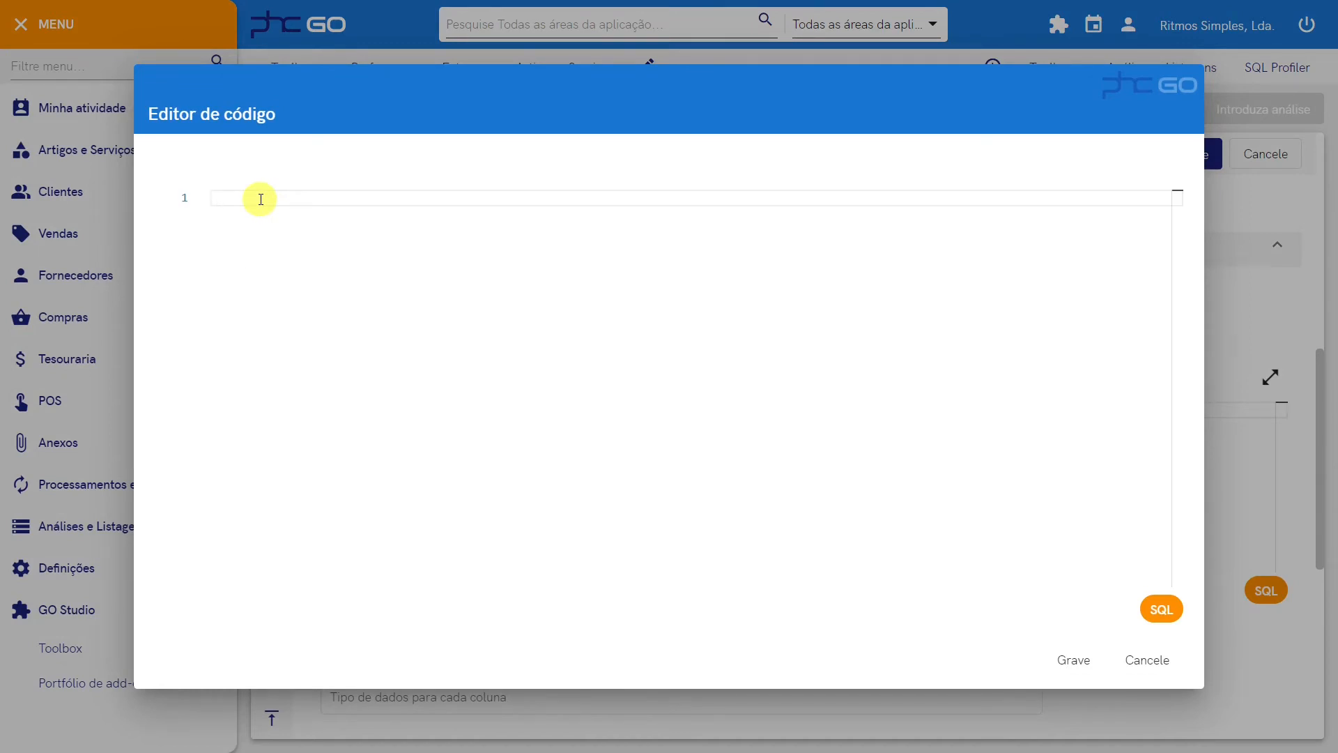
{"action": "key", "text": "ctrl+v"}
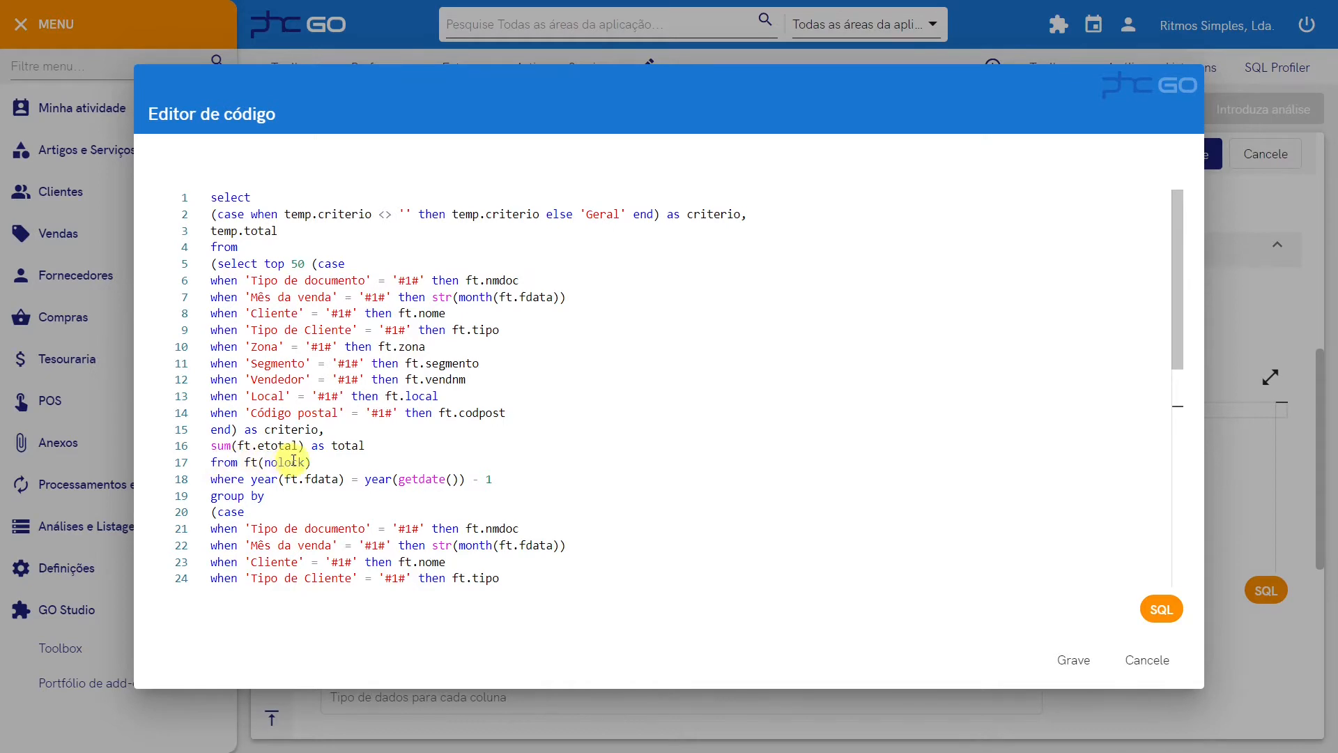
Examine the query's source table ft, its total expression, and the zone and segment criteria with their fields
{"action": "left_click_drag", "start_coordinate": [310, 463], "coordinate": [211, 463]}
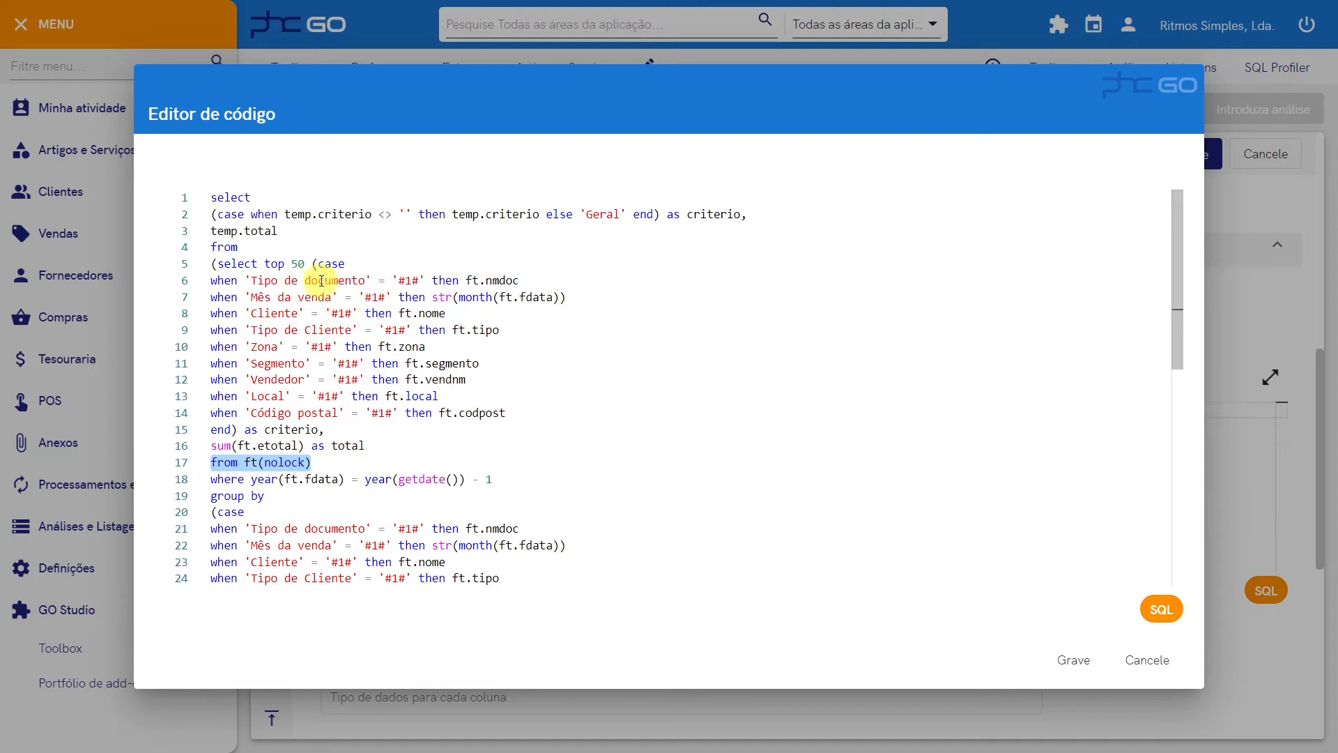
{"action": "key", "text": "ctrl"}
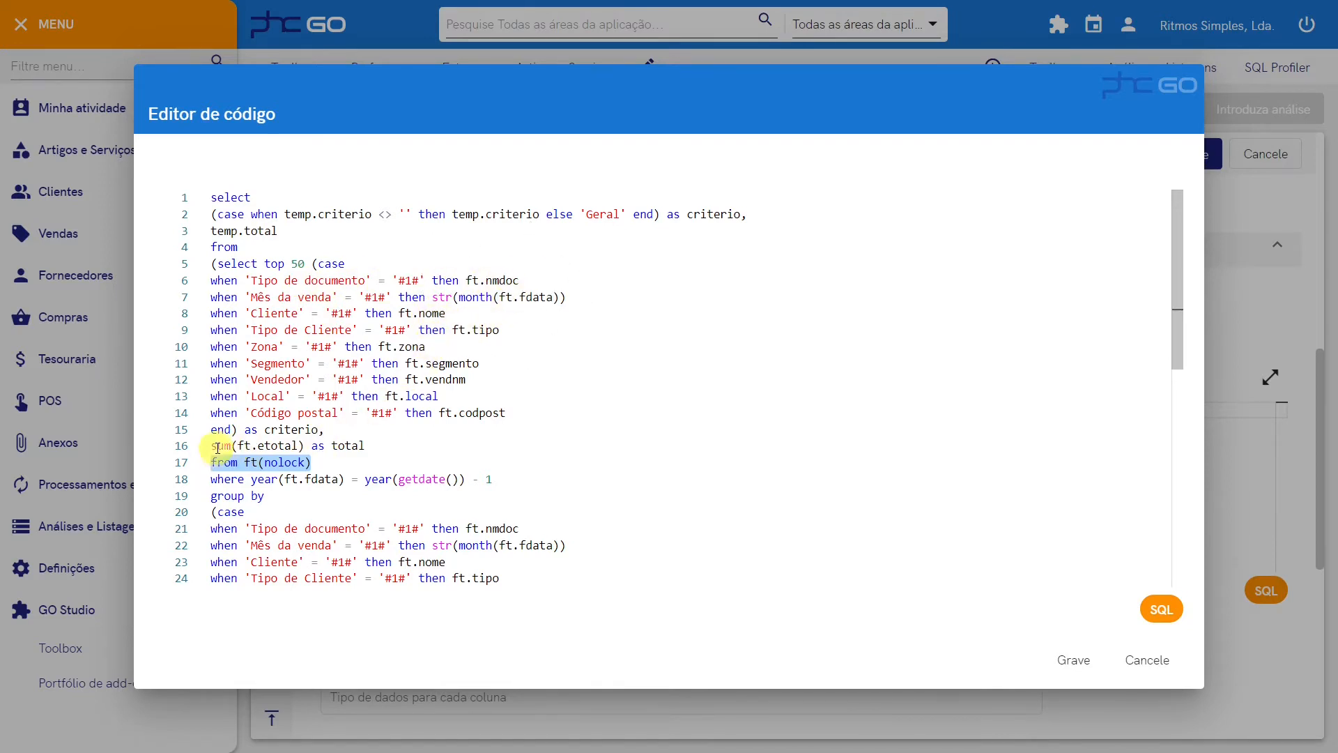
{"action": "left_click_drag", "start_coordinate": [208, 445], "coordinate": [363, 446]}
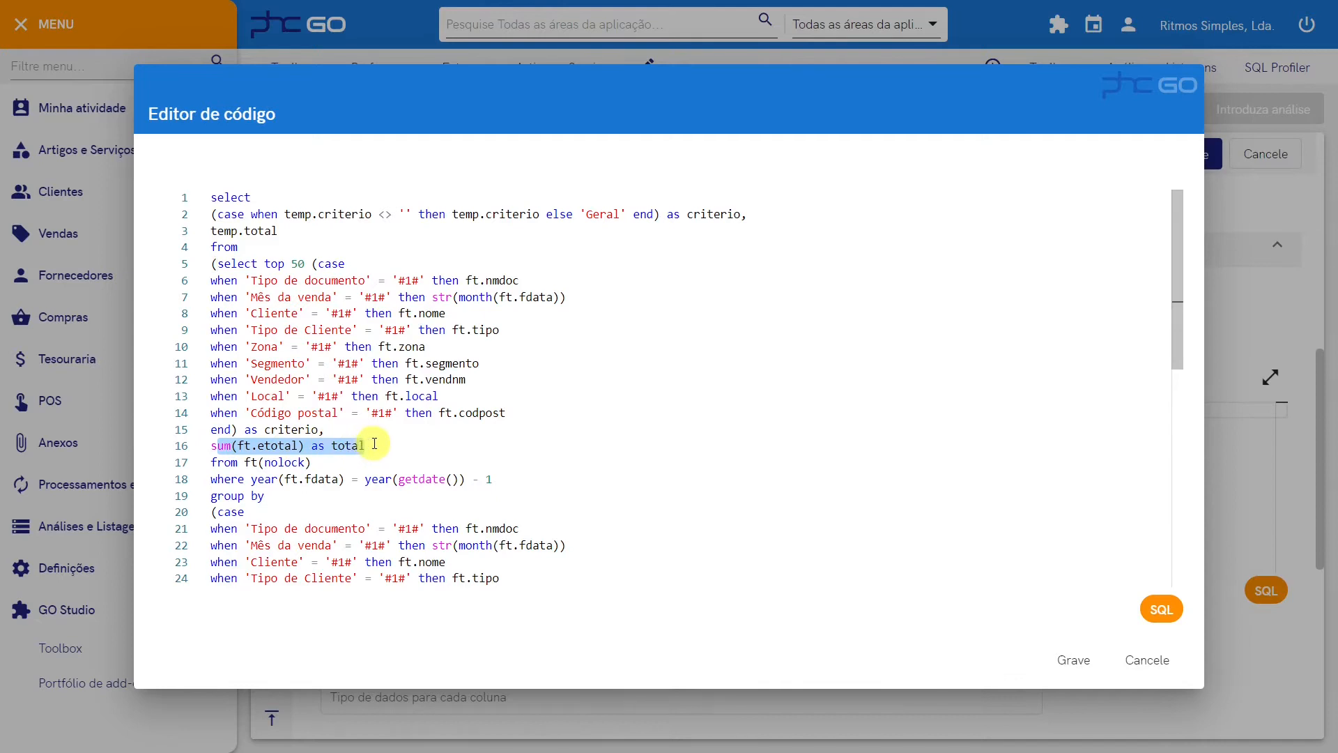
{"action": "left_click", "coordinate": [436, 457]}
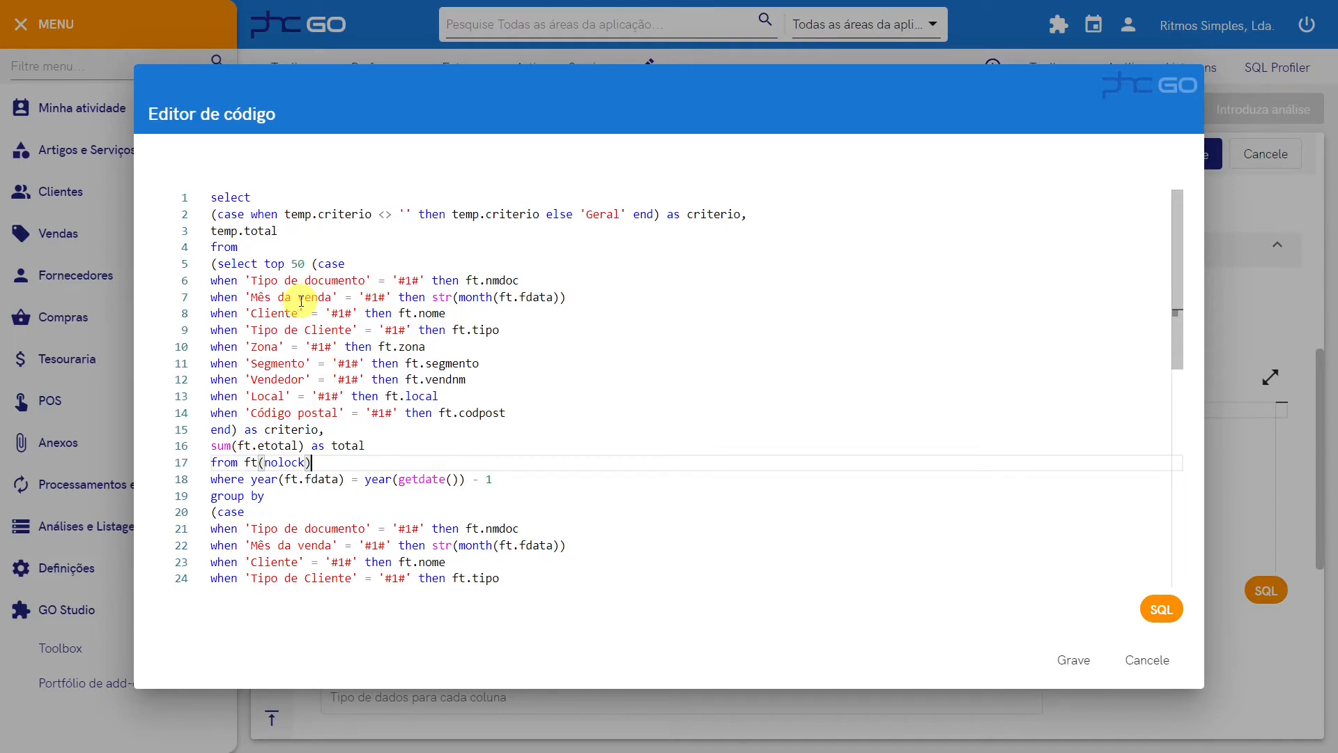
{"action": "left_click", "coordinate": [259, 347]}
{"action": "left_click_drag", "start_coordinate": [258, 363], "coordinate": [298, 363]}
{"action": "left_click_drag", "start_coordinate": [380, 346], "coordinate": [481, 363]}
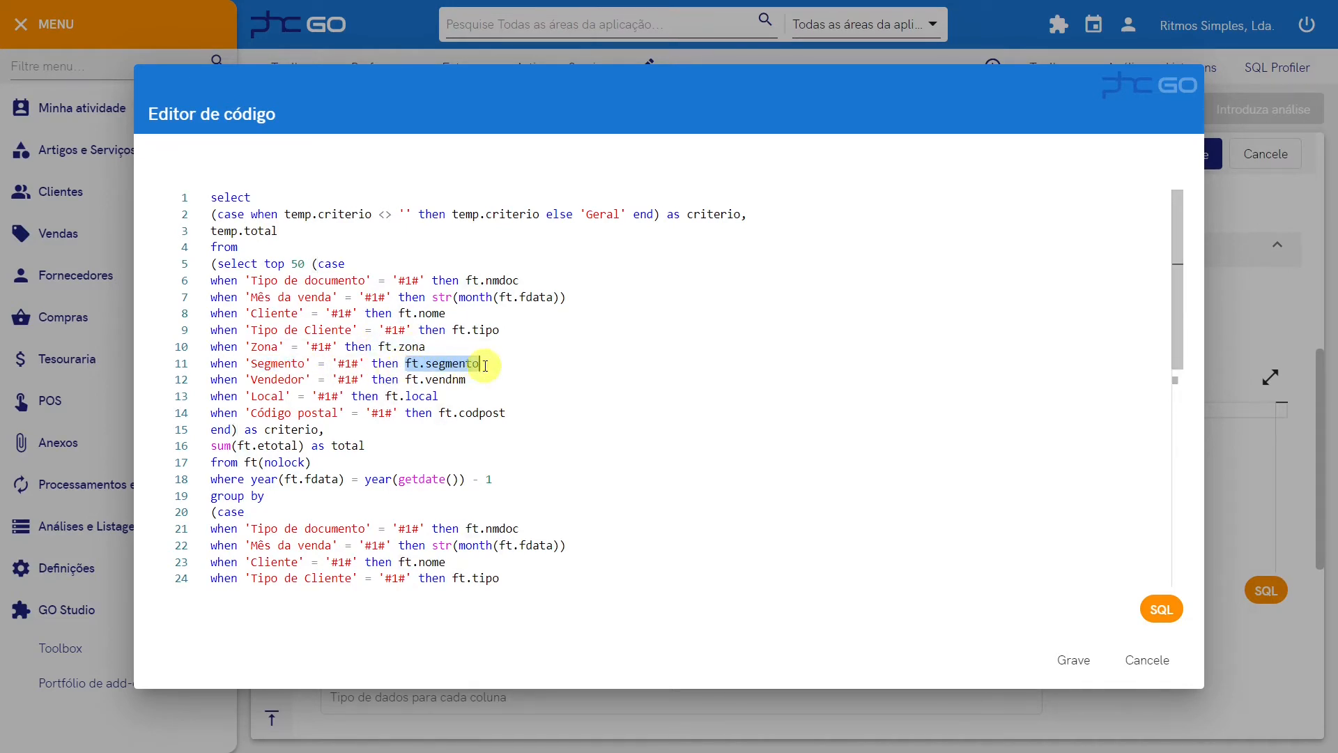
Examine how the case expression maps the #1# variable to ft fields and how ft.etotal is summed
{"action": "left_click", "coordinate": [320, 264]}
{"action": "left_click_drag", "start_coordinate": [320, 264], "coordinate": [356, 264]}
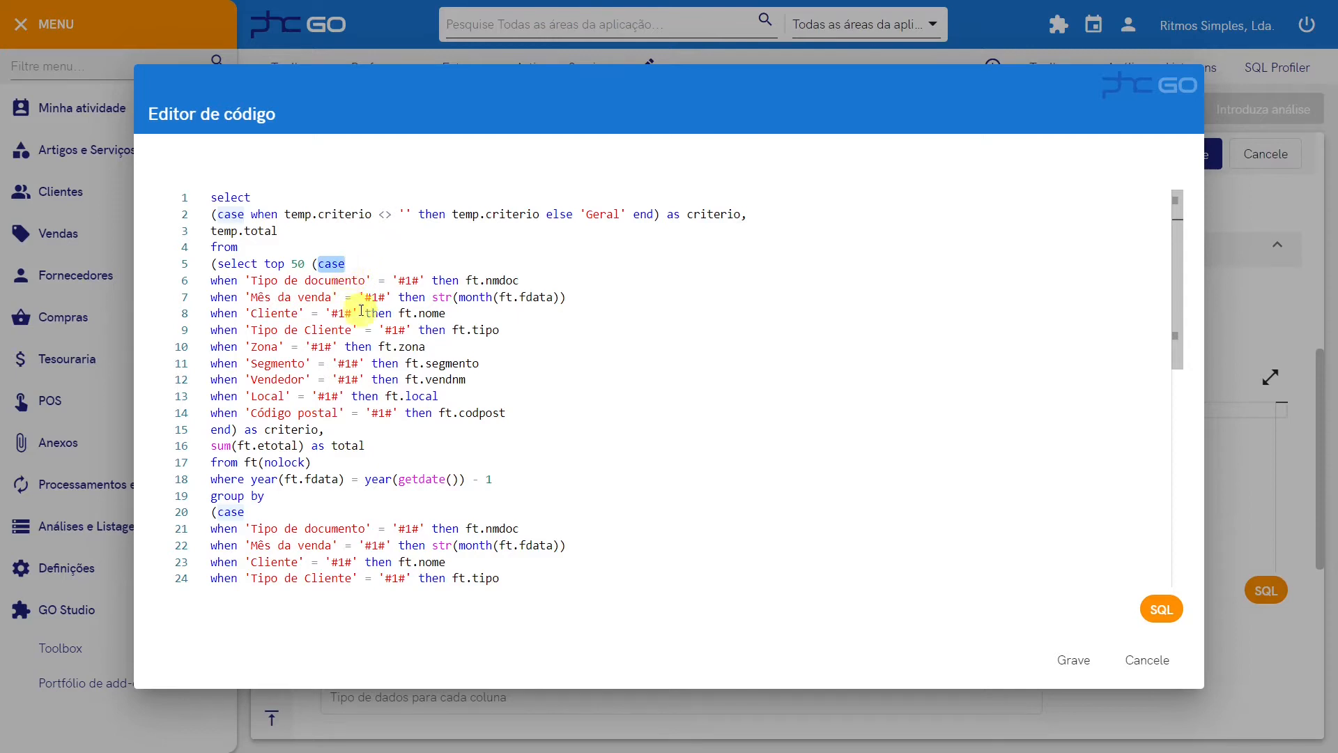
{"action": "left_click_drag", "start_coordinate": [399, 280], "coordinate": [418, 281]}
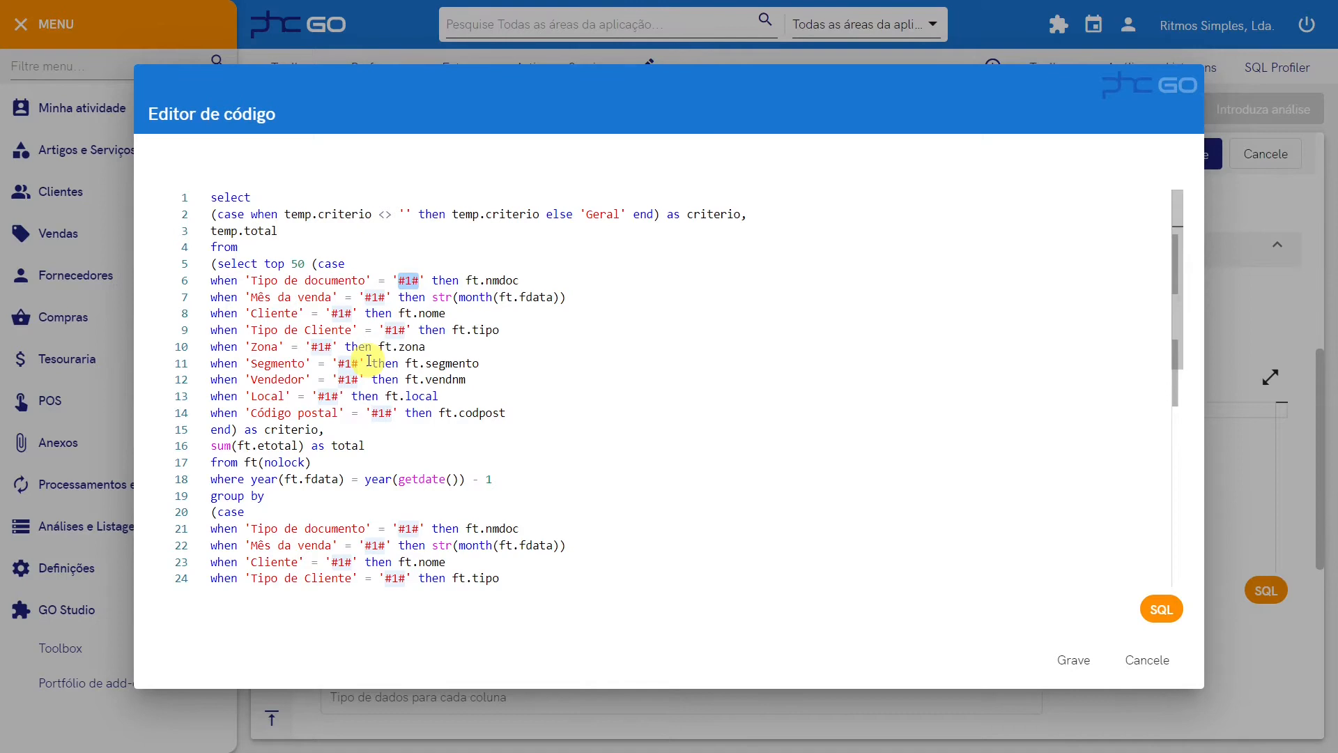
{"action": "left_click_drag", "start_coordinate": [465, 281], "coordinate": [541, 273]}
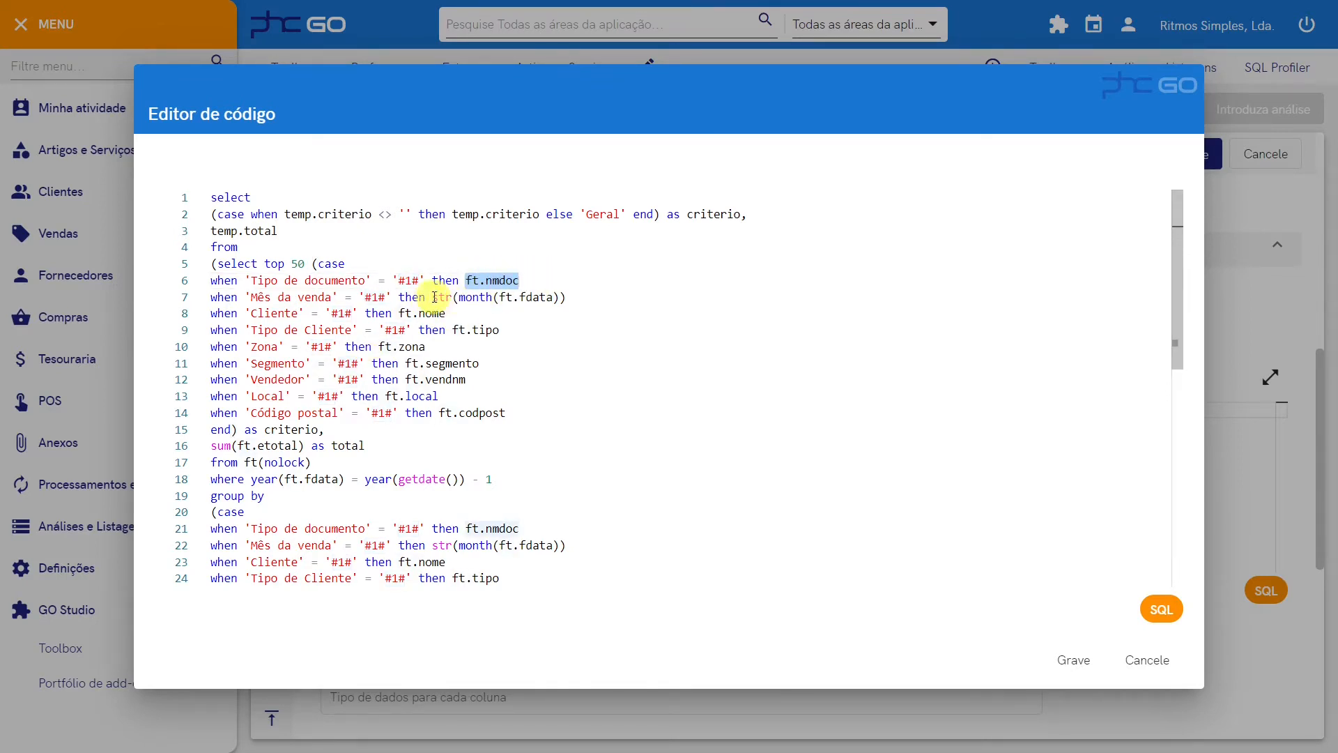
{"action": "left_click_drag", "start_coordinate": [432, 297], "coordinate": [566, 297]}
{"action": "left_click_drag", "start_coordinate": [364, 444], "coordinate": [211, 445]}
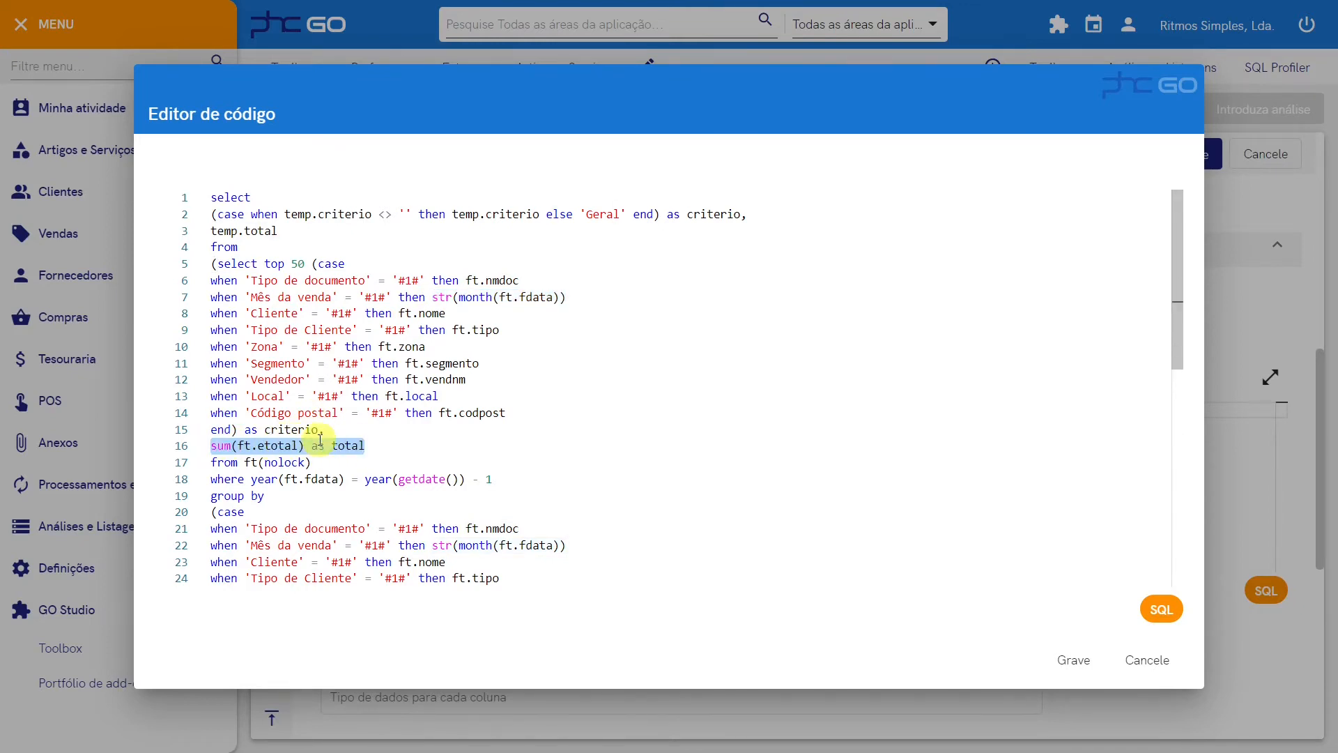
{"action": "left_click", "coordinate": [278, 444]}
{"action": "left_click_drag", "start_coordinate": [238, 446], "coordinate": [300, 445]}
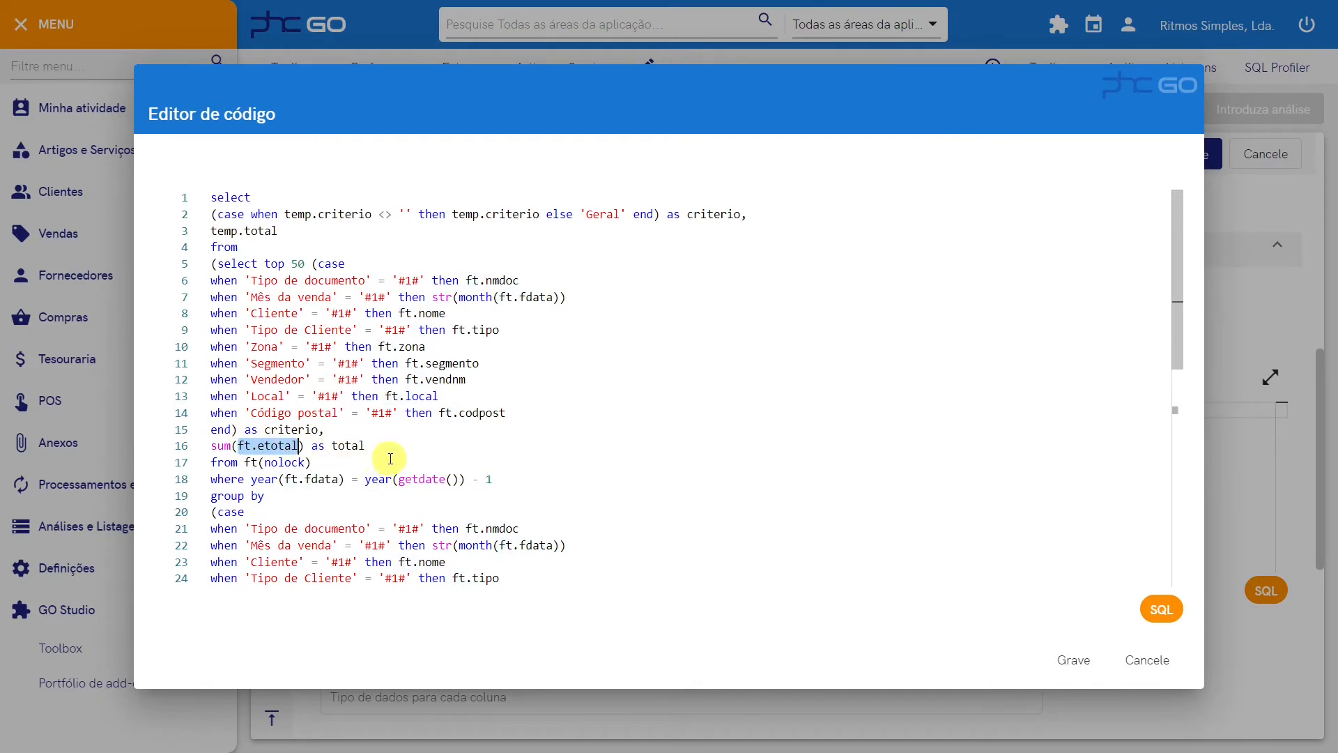
Examine the where clause that compares the year of ft.fdata with the year before getdate()
{"action": "scroll", "coordinate": [390, 458], "scroll_direction": "down", "scroll_amount": 3}
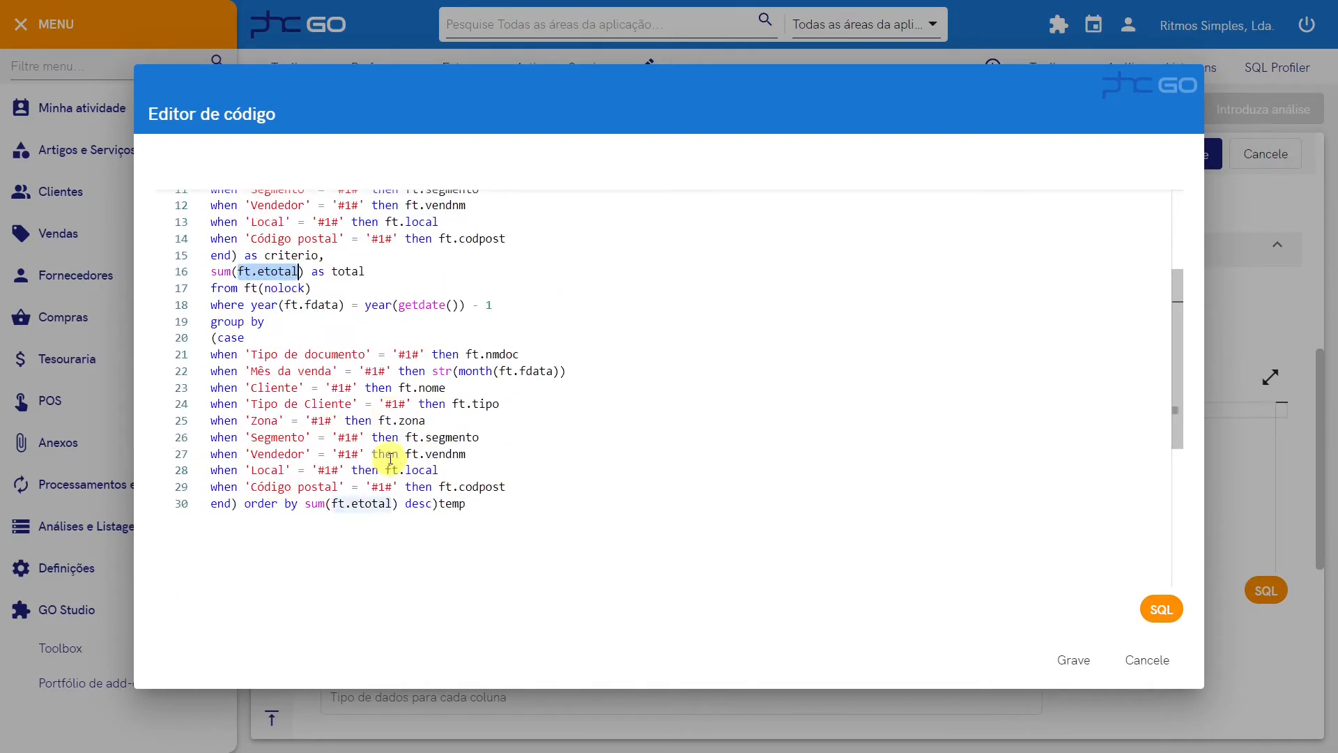
{"action": "left_click_drag", "start_coordinate": [214, 304], "coordinate": [510, 308]}
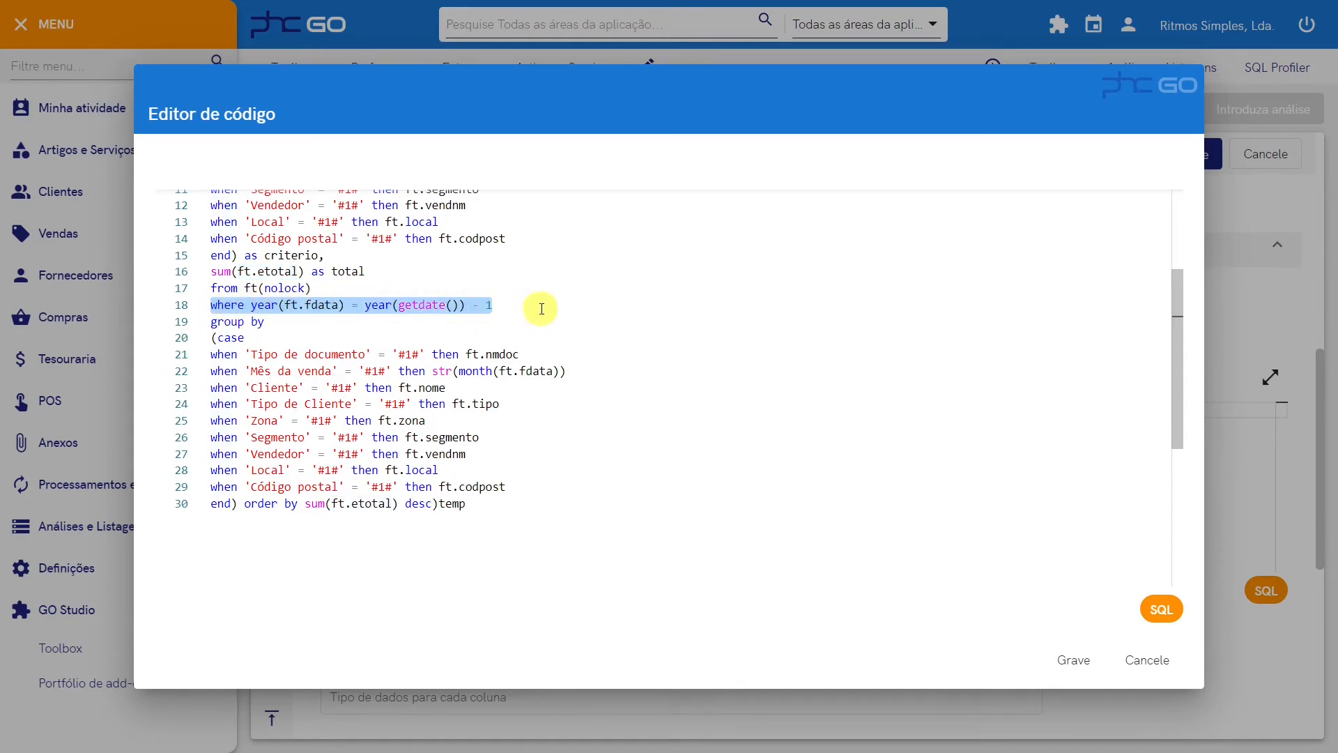
{"action": "left_click", "coordinate": [533, 304]}
{"action": "left_click", "coordinate": [388, 304]}
{"action": "left_click", "coordinate": [410, 322]}
{"action": "left_click_drag", "start_coordinate": [392, 304], "coordinate": [446, 304]}
{"action": "left_click", "coordinate": [524, 305], "text": "shift"}
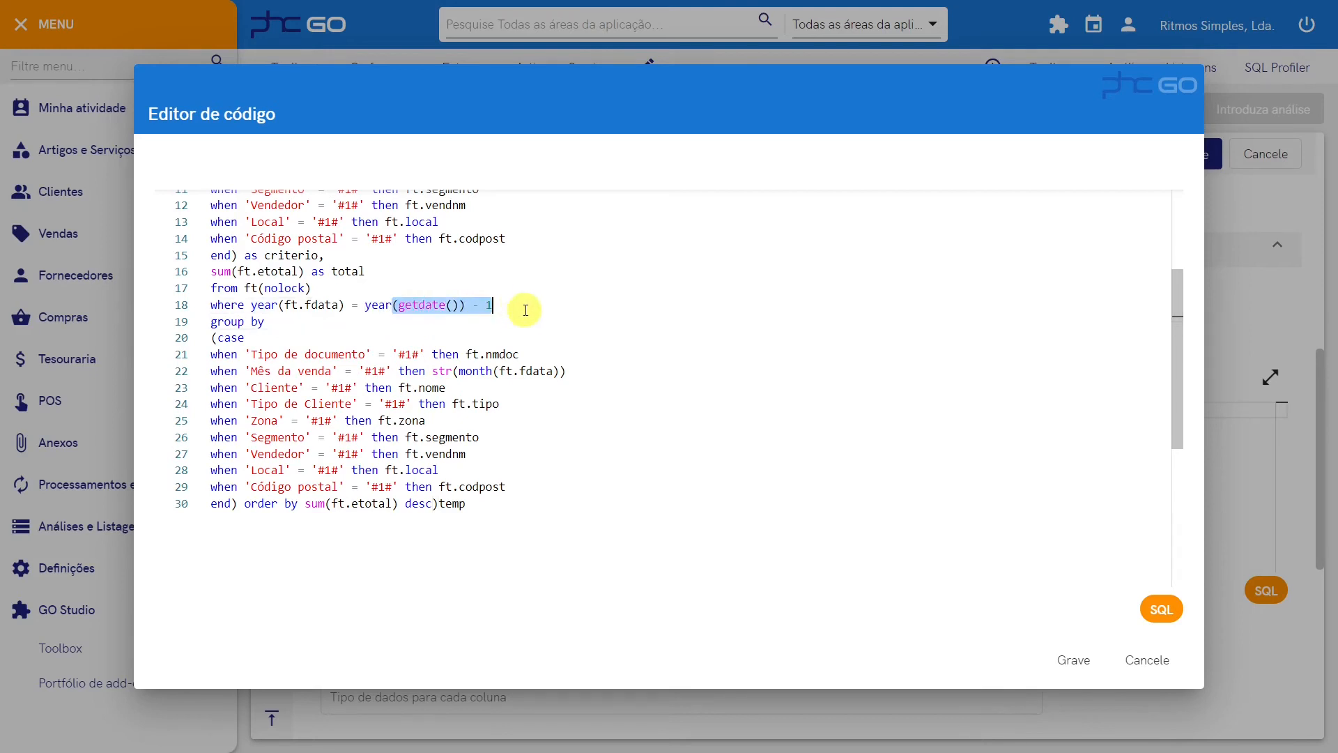
{"action": "left_click", "coordinate": [358, 325]}
{"action": "left_click_drag", "start_coordinate": [279, 305], "coordinate": [346, 305]}
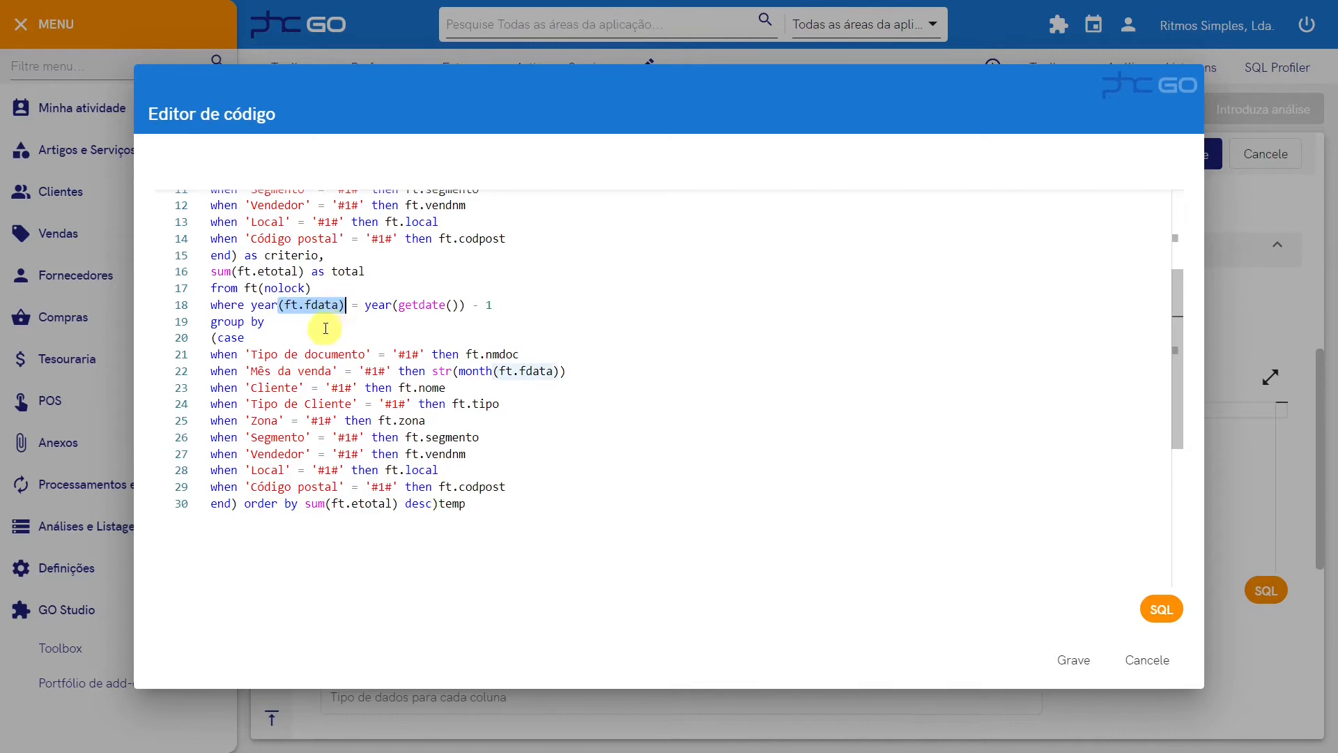
Examine the query's group by case expression, the descending order by sum(ft.etotal), and the temp alias
{"action": "left_click", "coordinate": [325, 329]}
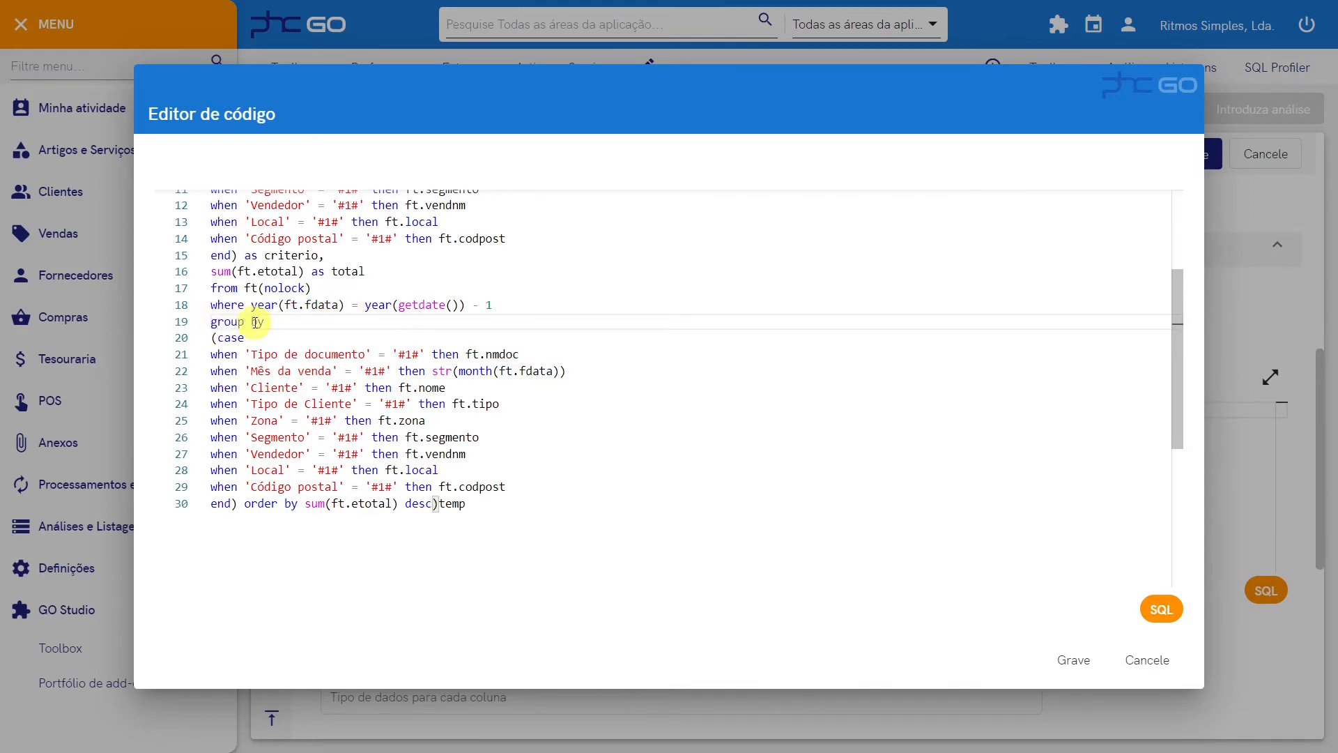
{"action": "left_click_drag", "start_coordinate": [277, 320], "coordinate": [244, 502]}
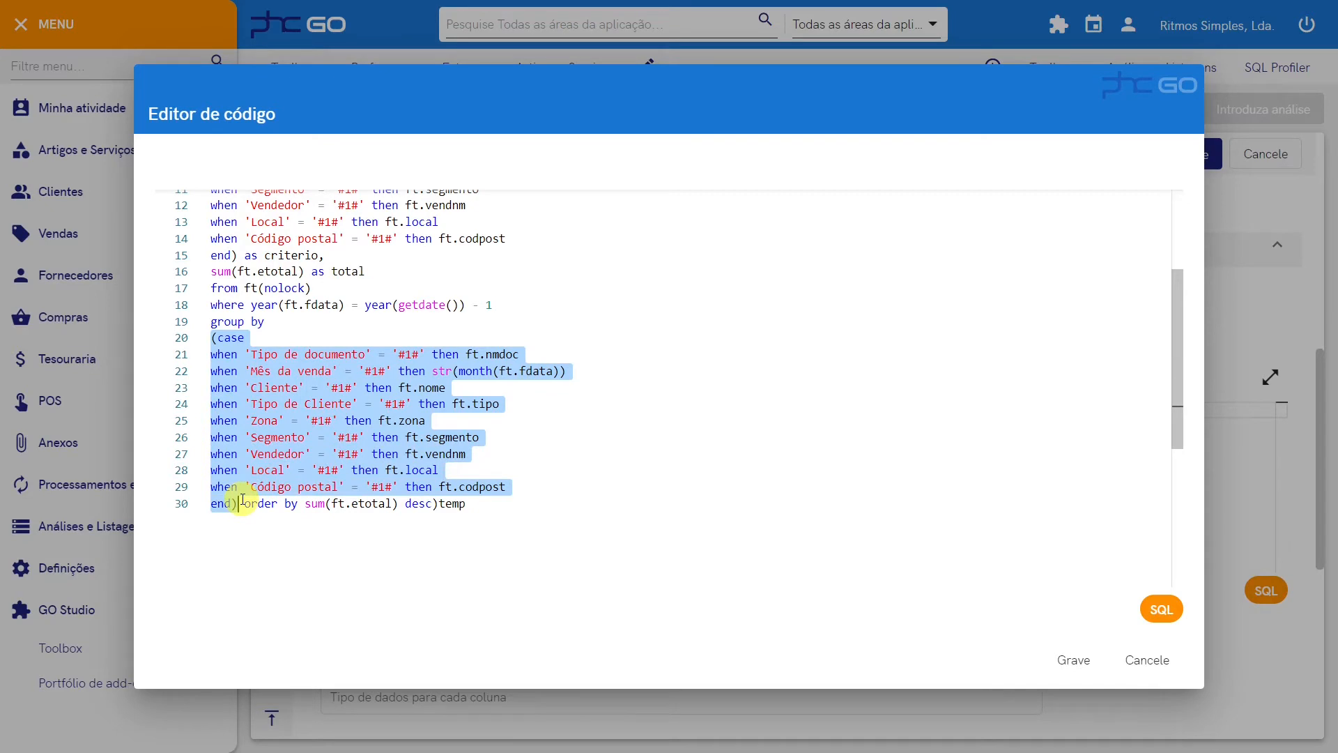
{"action": "left_click", "coordinate": [589, 428]}
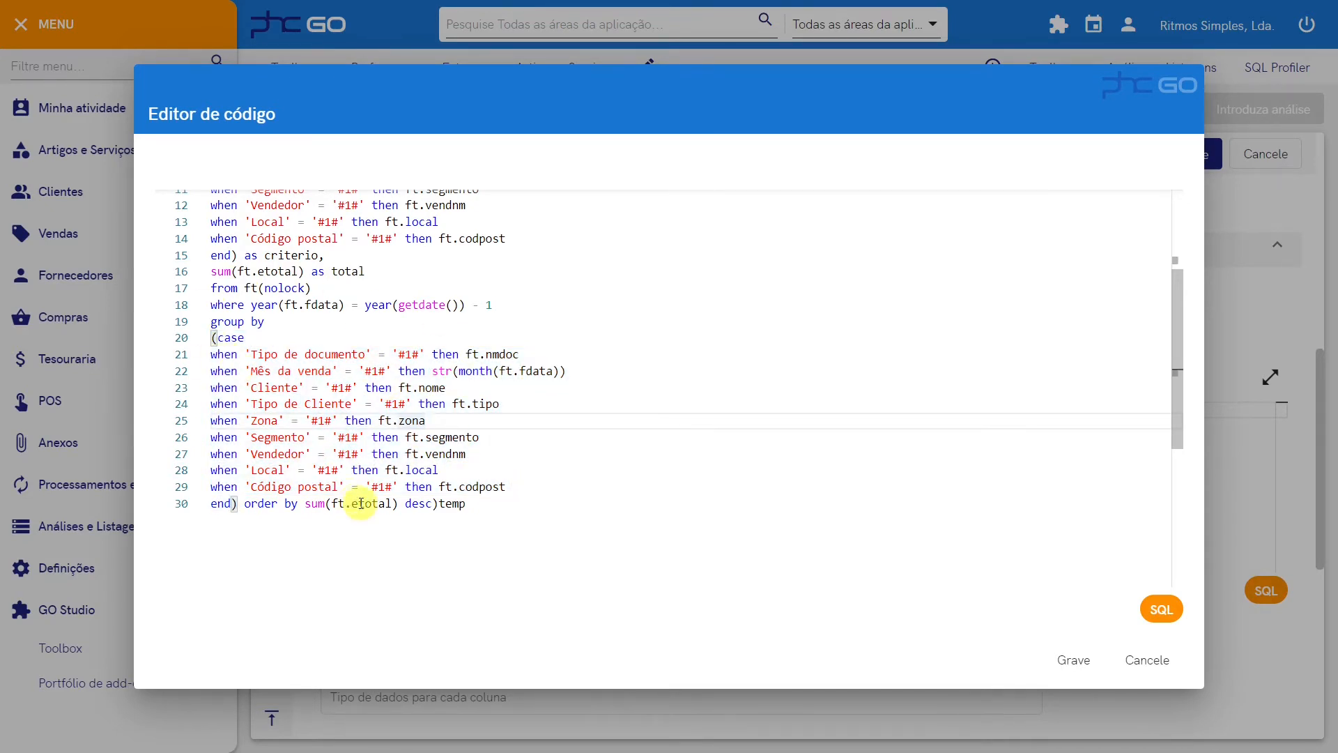
{"action": "double_click", "coordinate": [441, 502]}
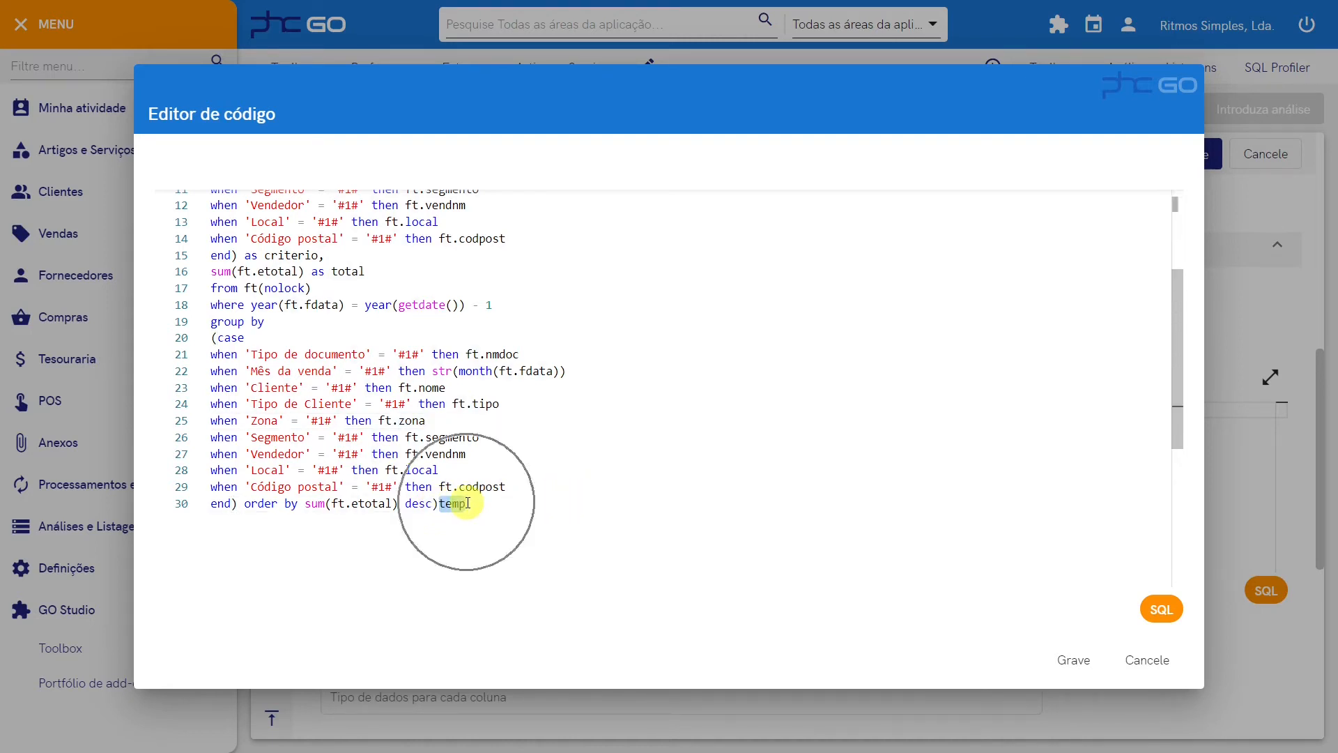
Examine how the outer select reads temp.criterio and temp.total from the temp subquery
{"action": "scroll", "coordinate": [568, 484], "scroll_direction": "up", "scroll_amount": 3}
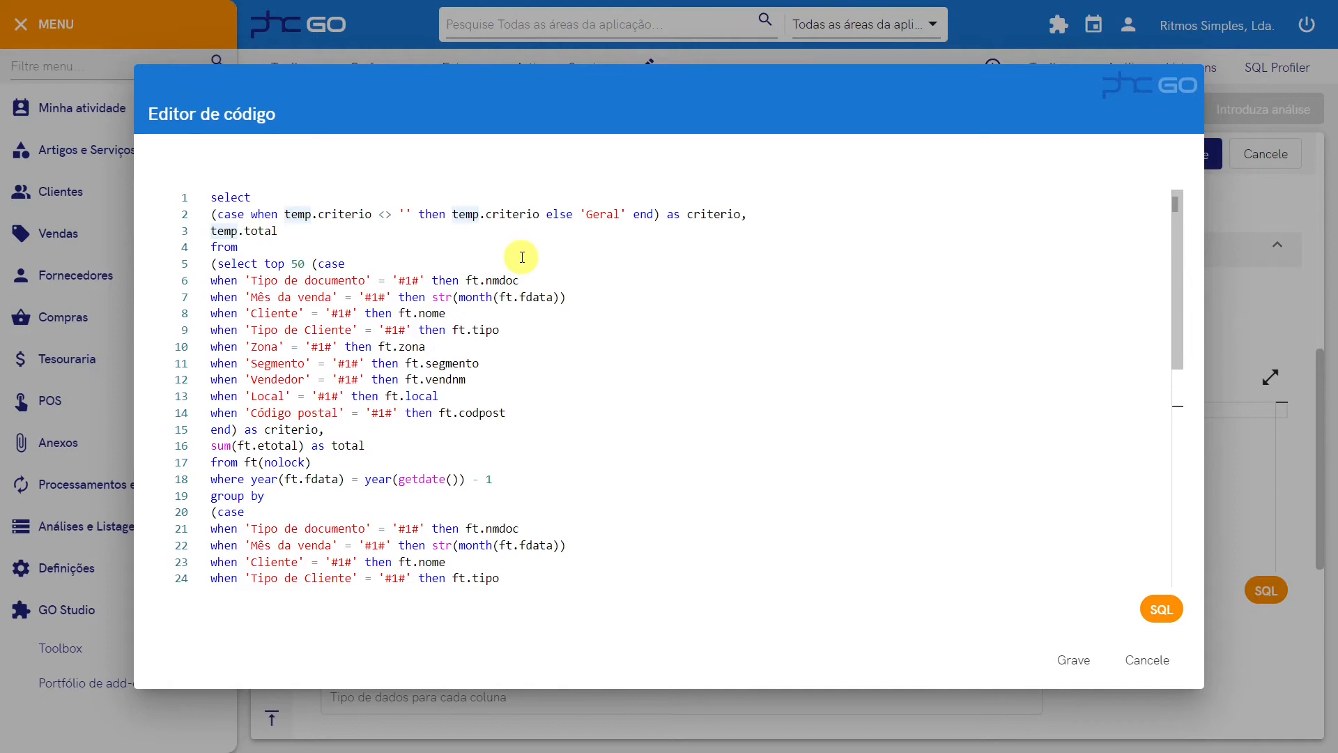
{"action": "left_click_drag", "start_coordinate": [285, 214], "coordinate": [362, 214]}
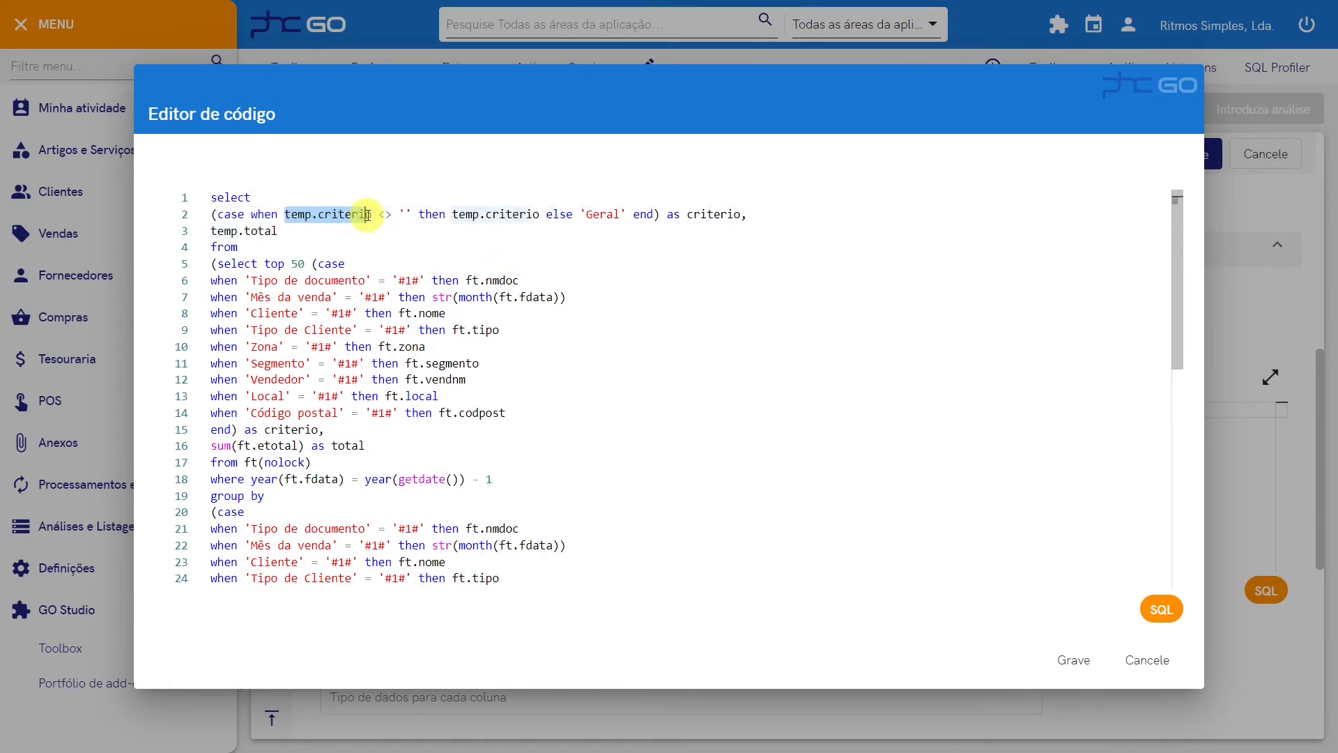
{"action": "left_click", "coordinate": [218, 231]}
{"action": "left_click_drag", "start_coordinate": [218, 230], "coordinate": [283, 231]}
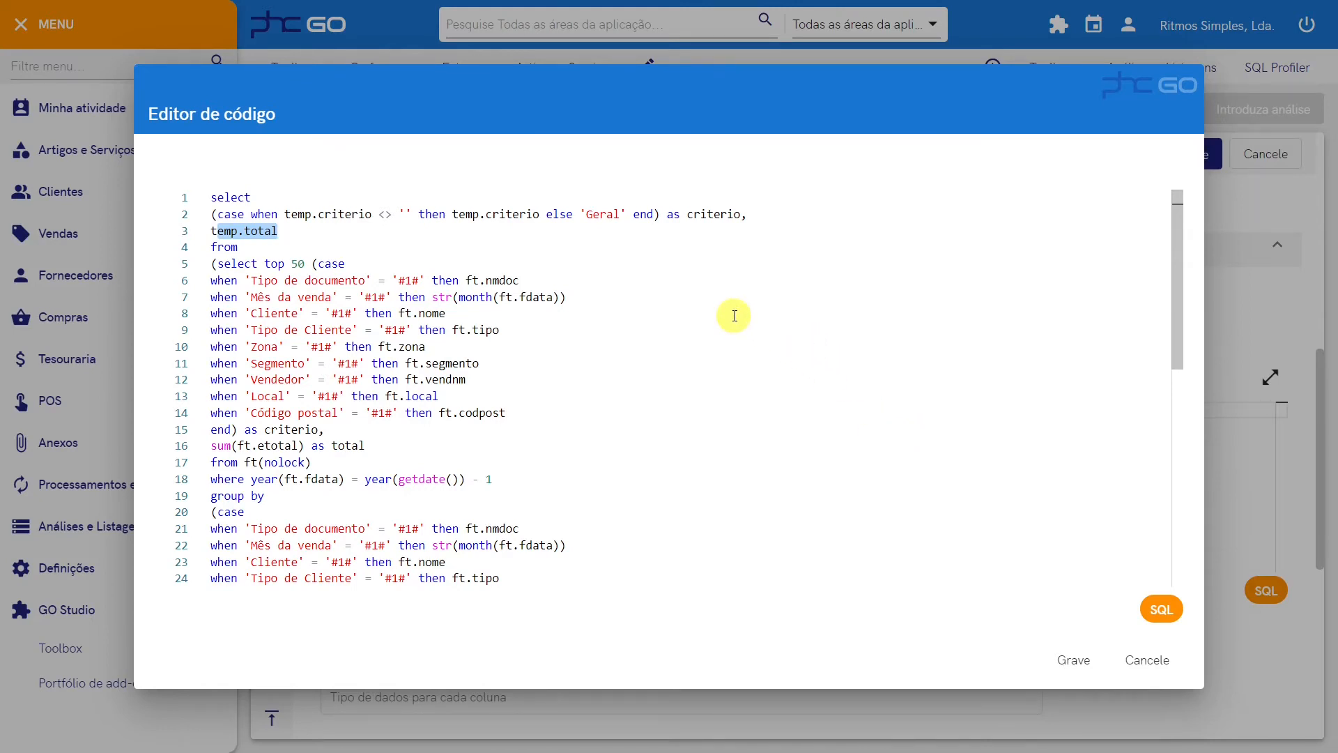
Save the query in the code editor and set the analysis's SQL expression columns to criterio;total
{"action": "left_click", "coordinate": [1065, 666]}
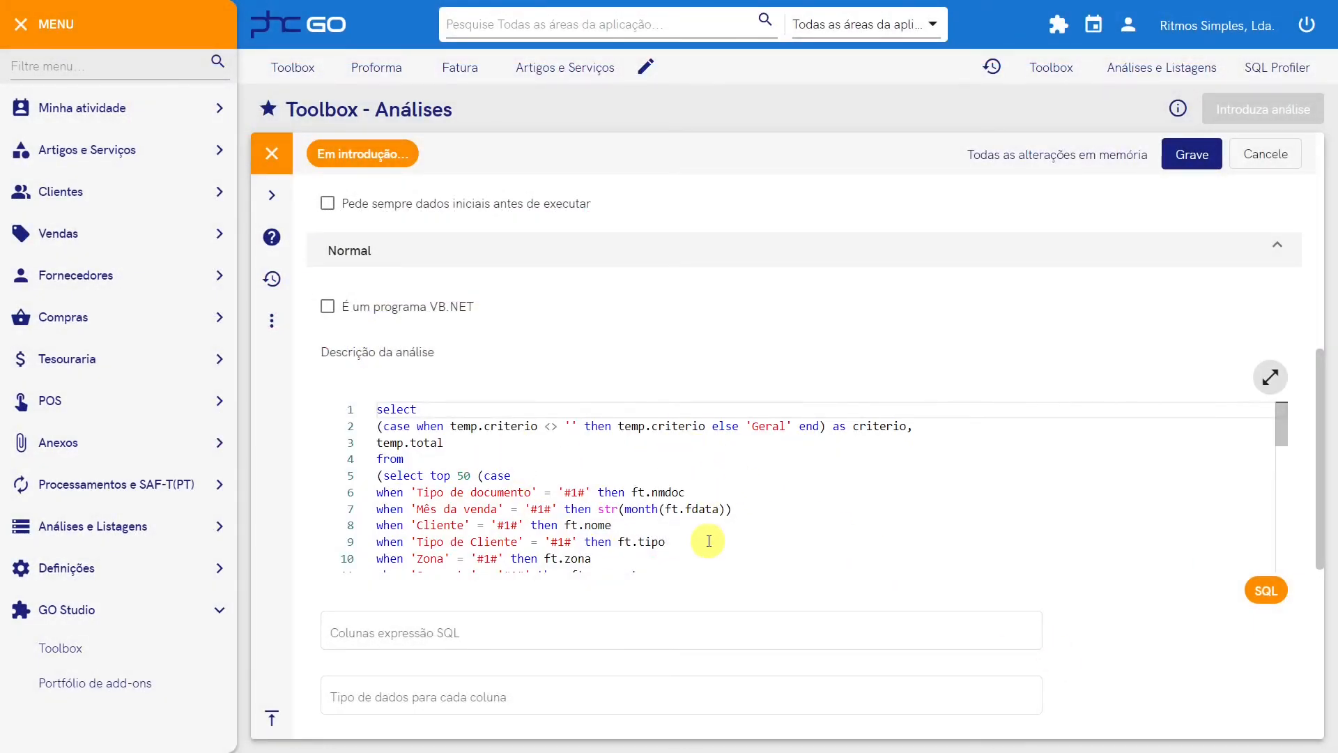
{"action": "left_click", "coordinate": [620, 634]}
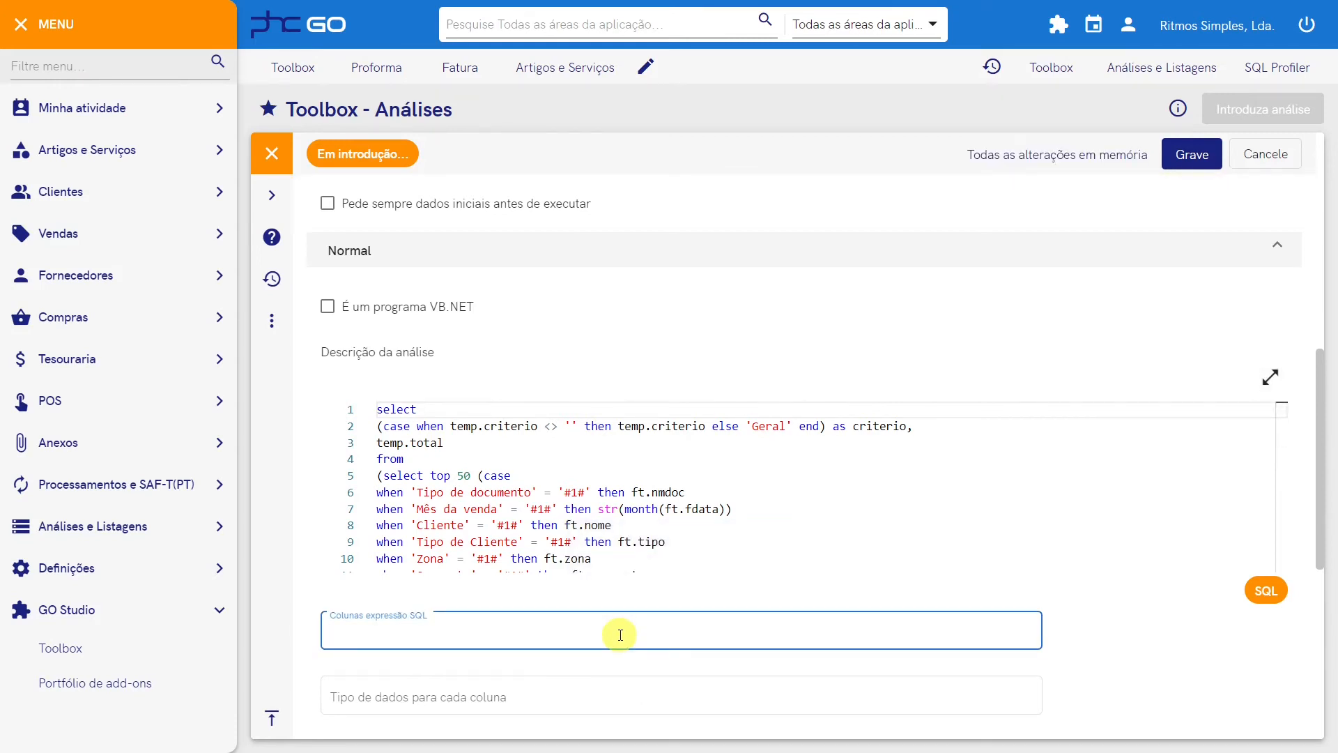
{"action": "type", "text": "criterio;total"}
Set the column data types to c;mb2 and the SQL expression titles to Critério;Total
{"action": "scroll", "coordinate": [636, 690], "scroll_direction": "down", "scroll_amount": 3}
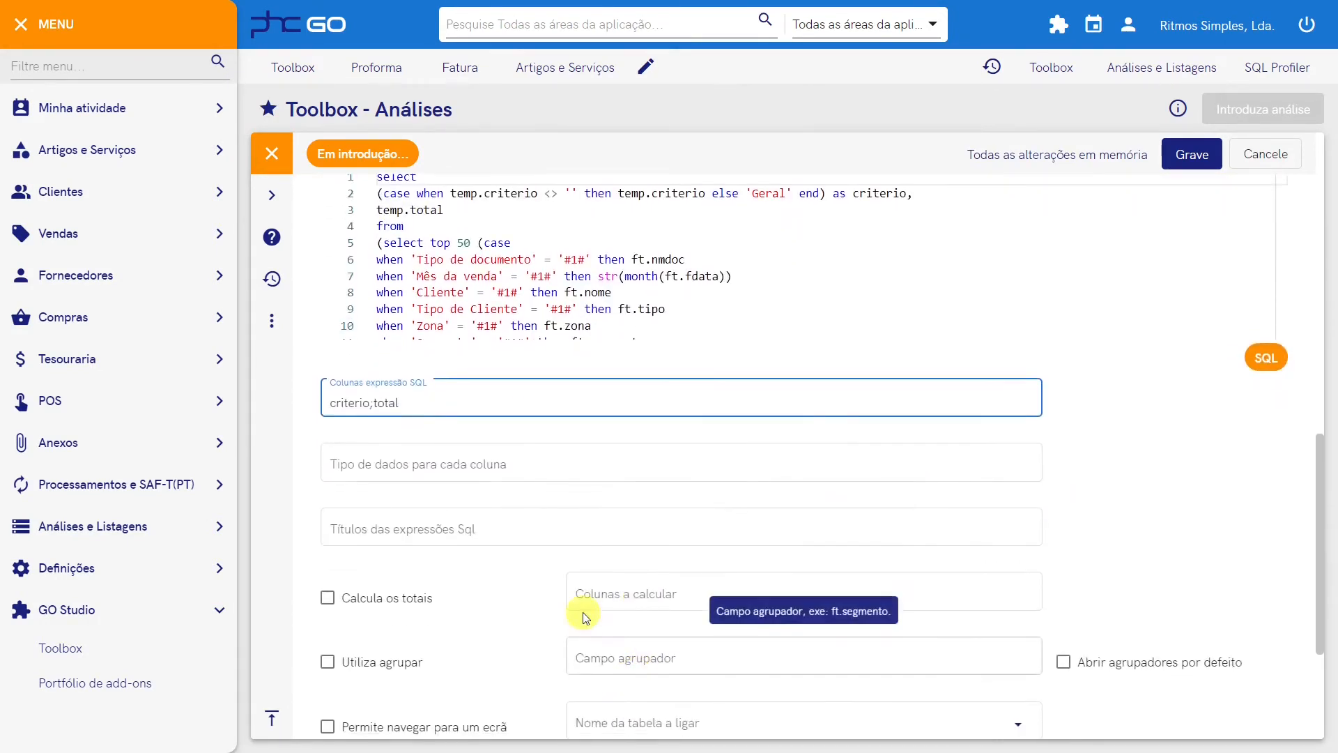
{"action": "left_click", "coordinate": [509, 465]}
{"action": "type", "text": "c"}
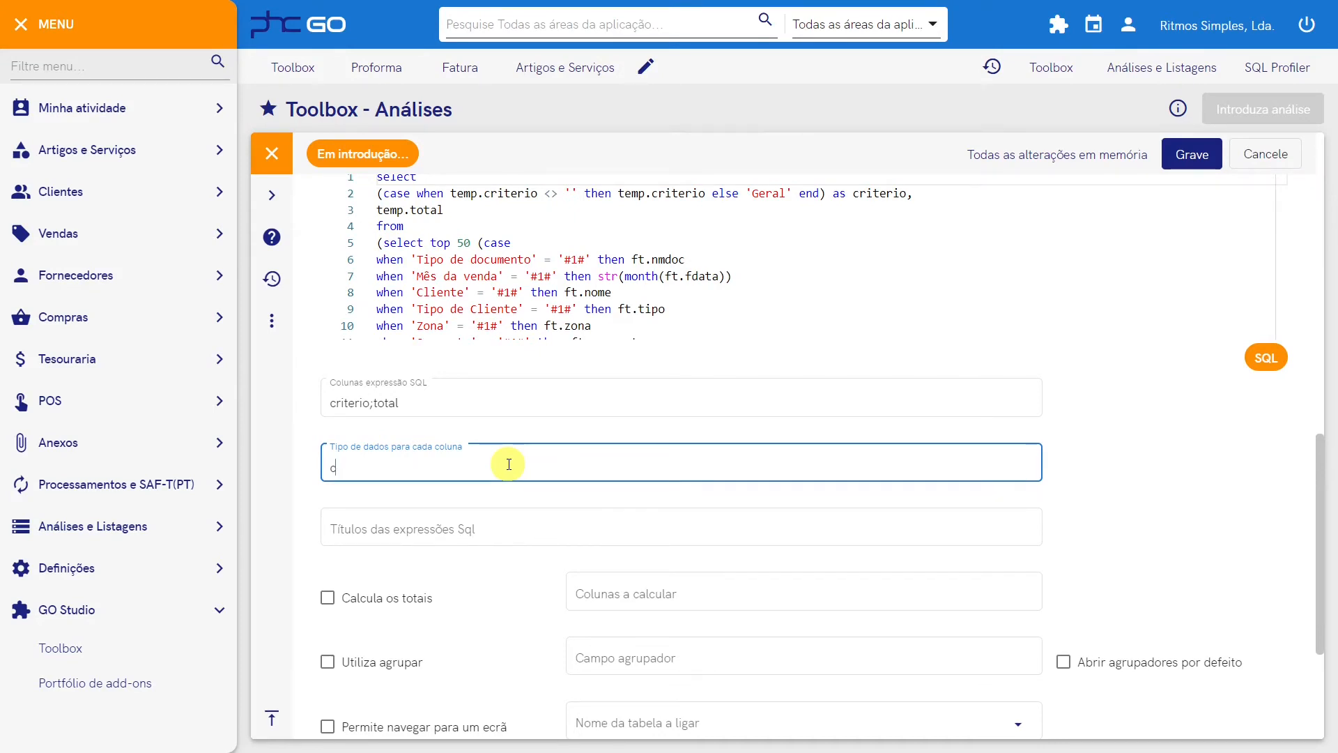
{"action": "type", "text": ";mb2"}
{"action": "left_click", "coordinate": [459, 523]}
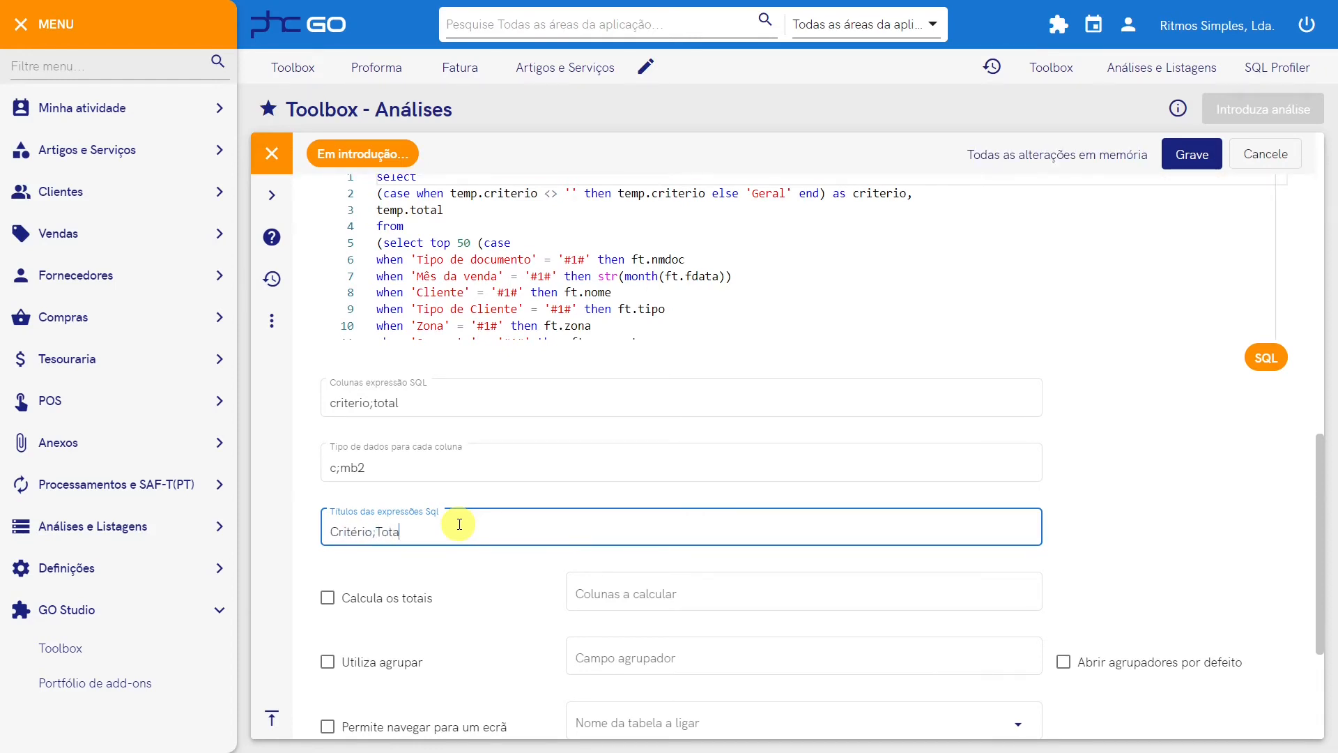
Enable the calculation of totals and set column 2 as the column to calculate
{"action": "left_click", "coordinate": [380, 598]}
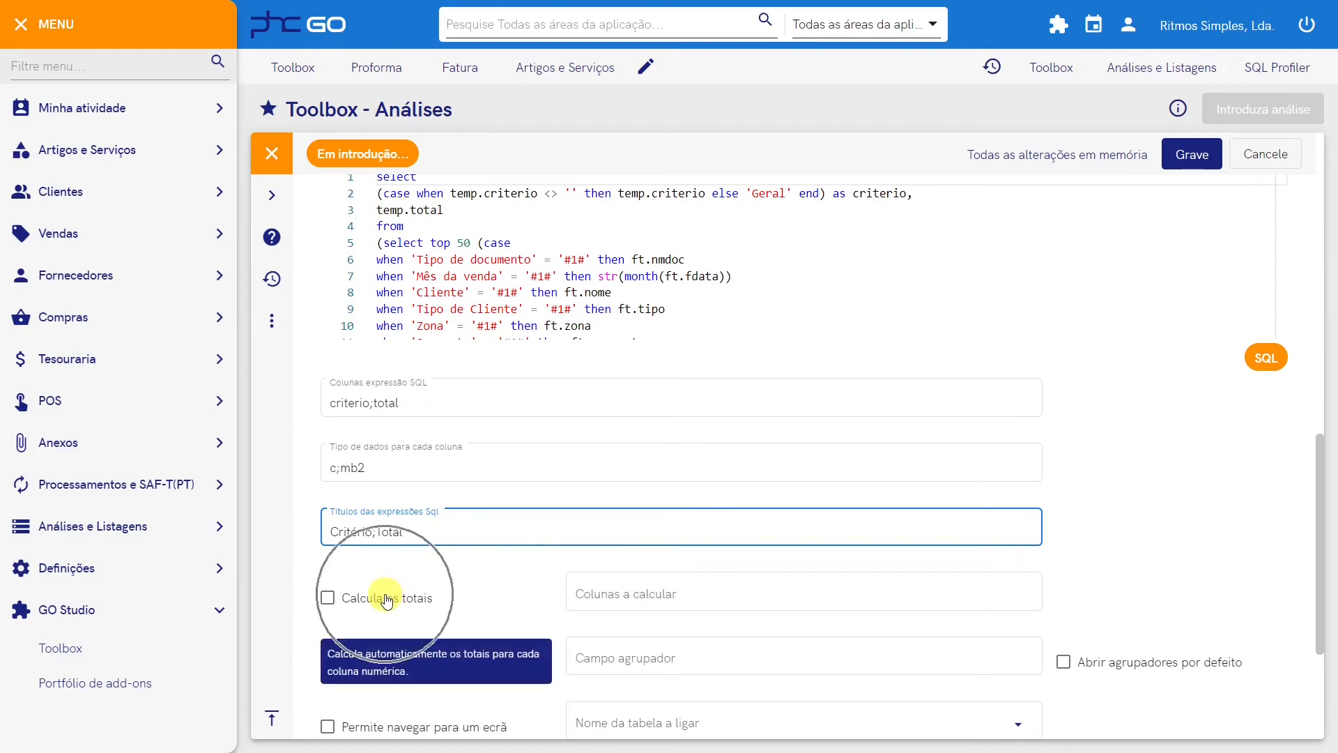
{"action": "left_click", "coordinate": [596, 594]}
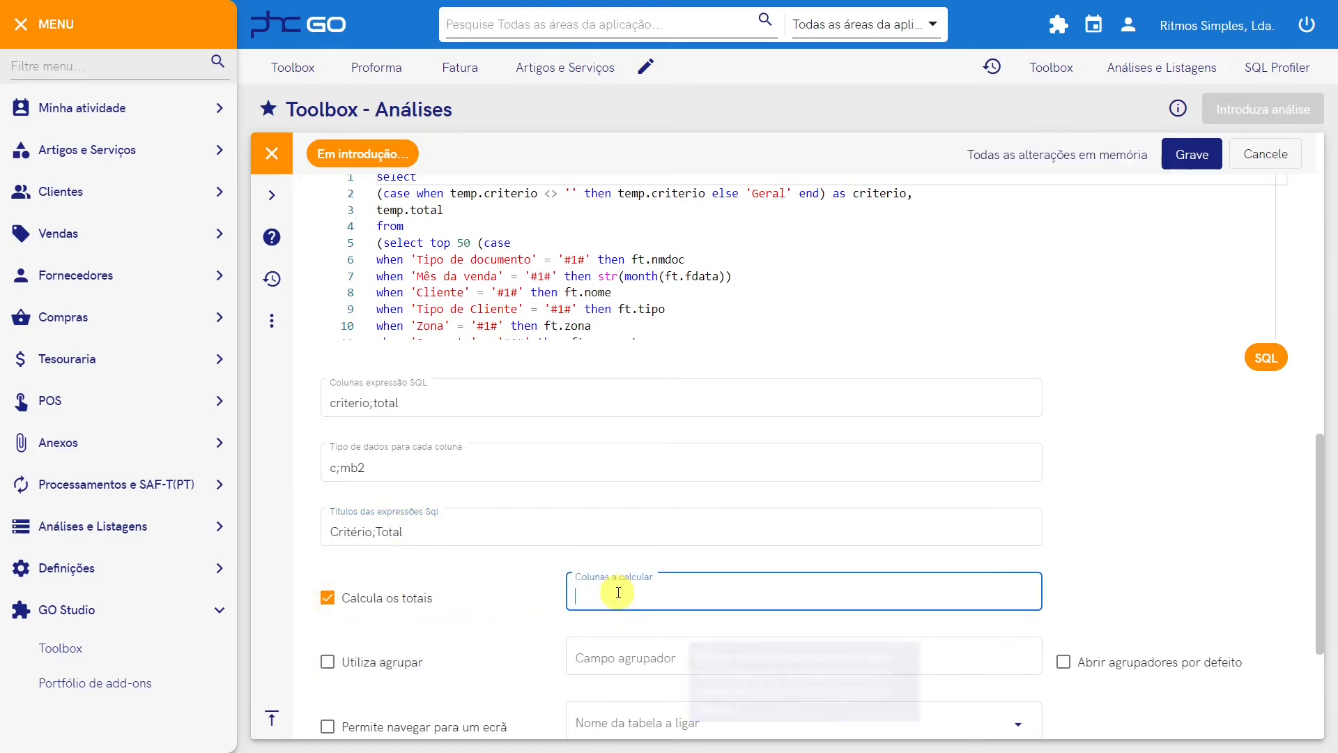
{"action": "type", "text": "2"}
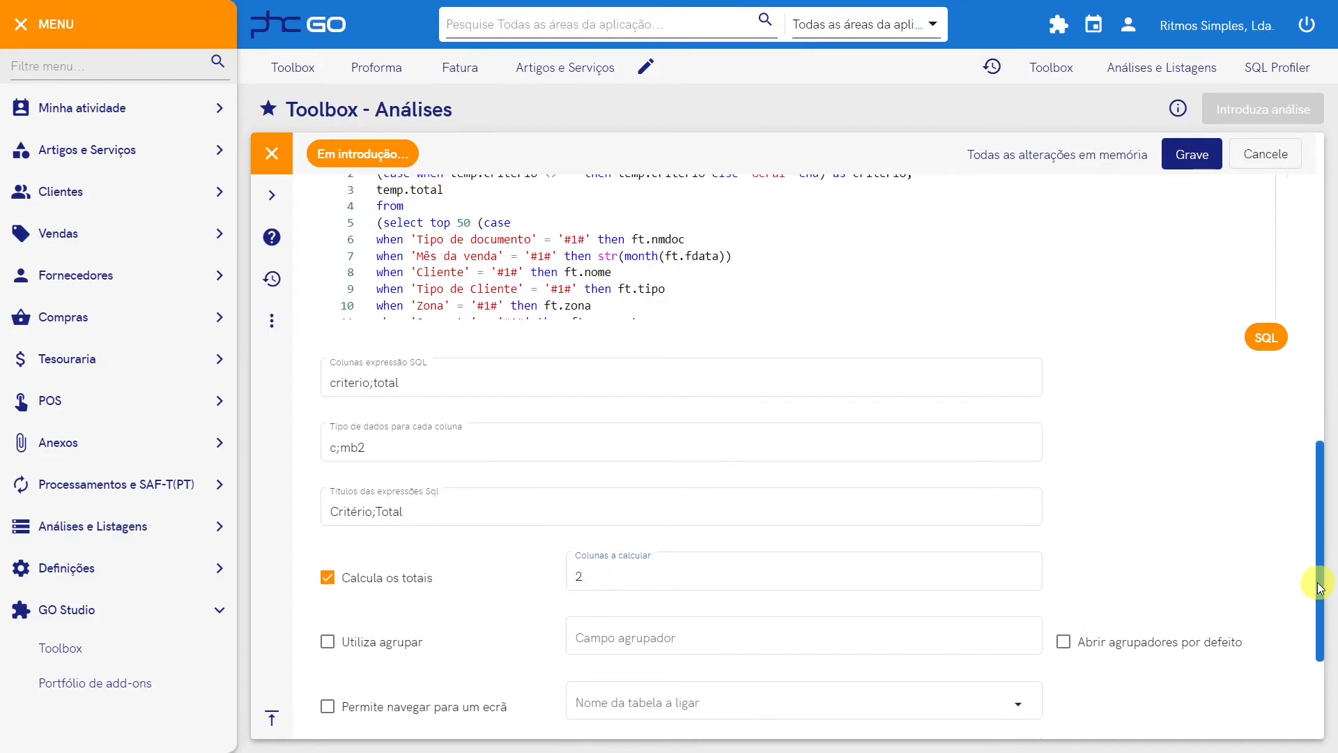
Enable a chart for the analysis with the title "Vendas multicrit", type Tree map and position Acima relative to the grid
{"action": "left_click_drag", "start_coordinate": [1315, 571], "coordinate": [1317, 673]}
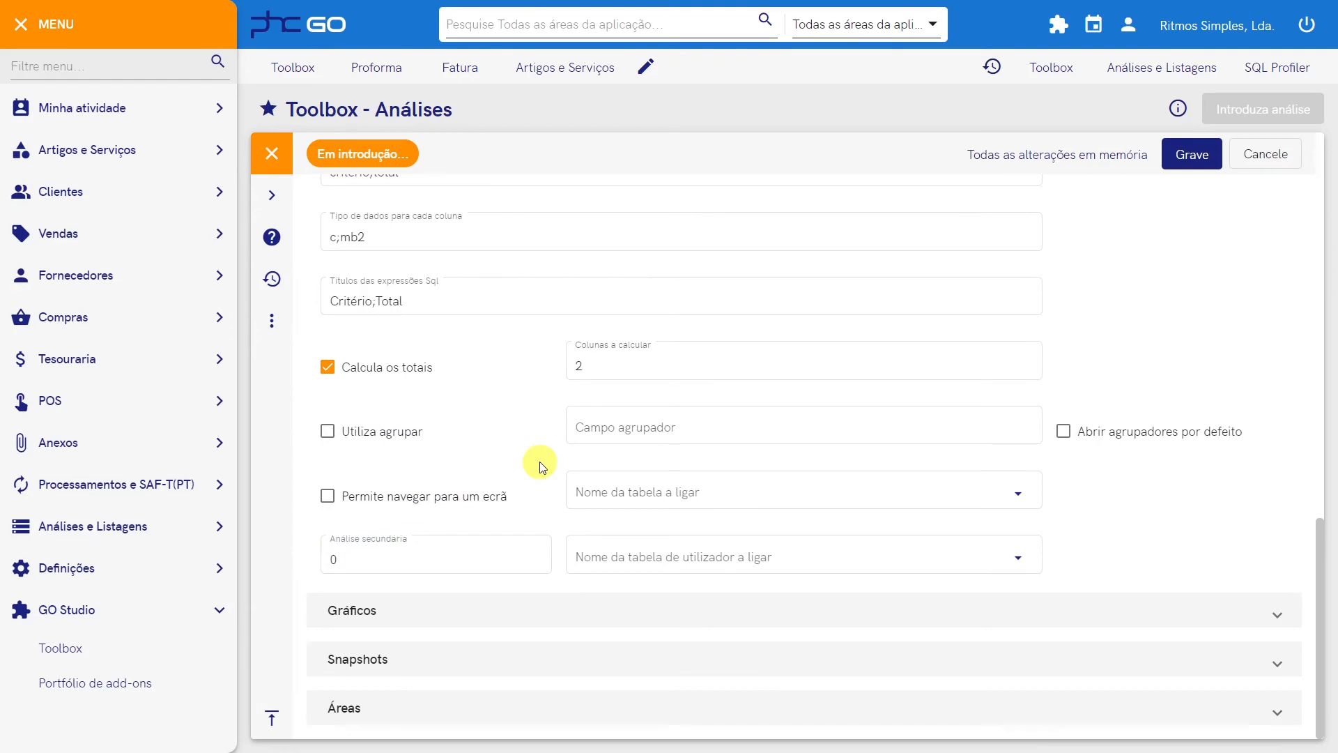
{"action": "left_click", "coordinate": [366, 614]}
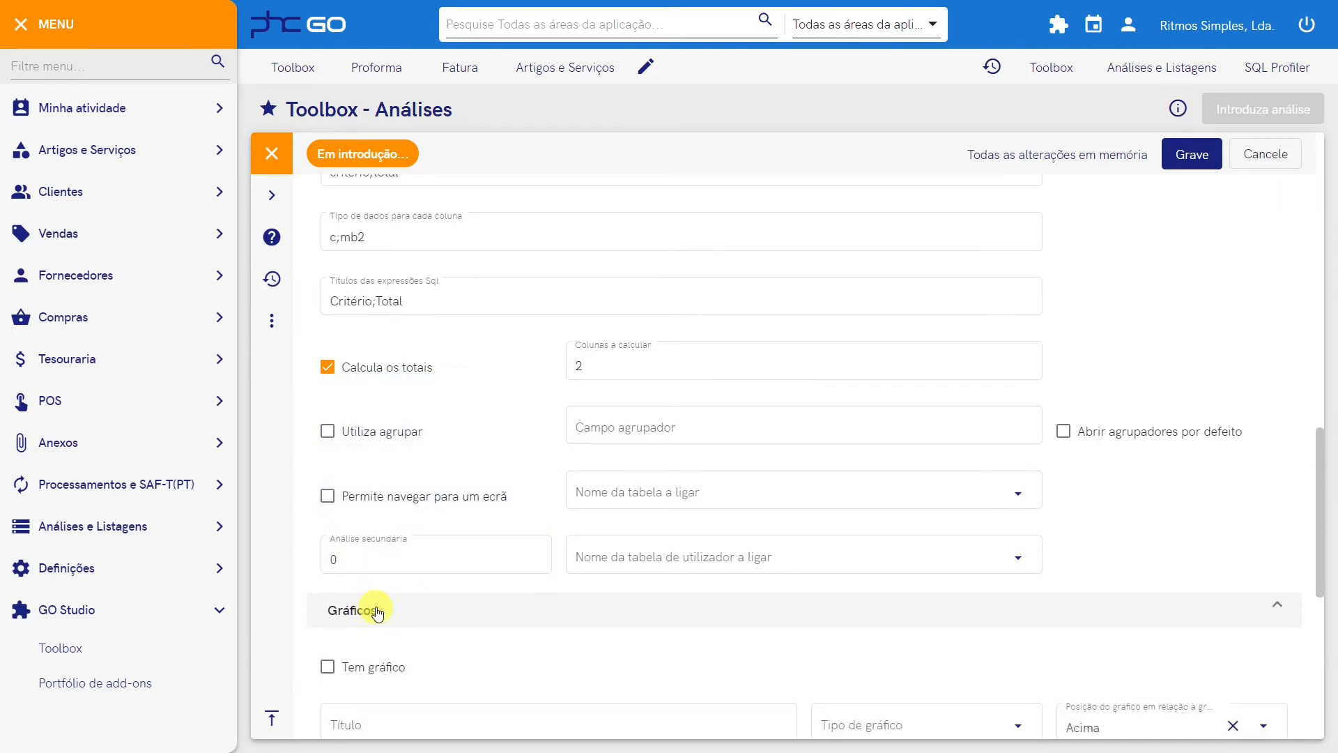
{"action": "left_click", "coordinate": [344, 304]}
{"action": "left_click", "coordinate": [394, 351]}
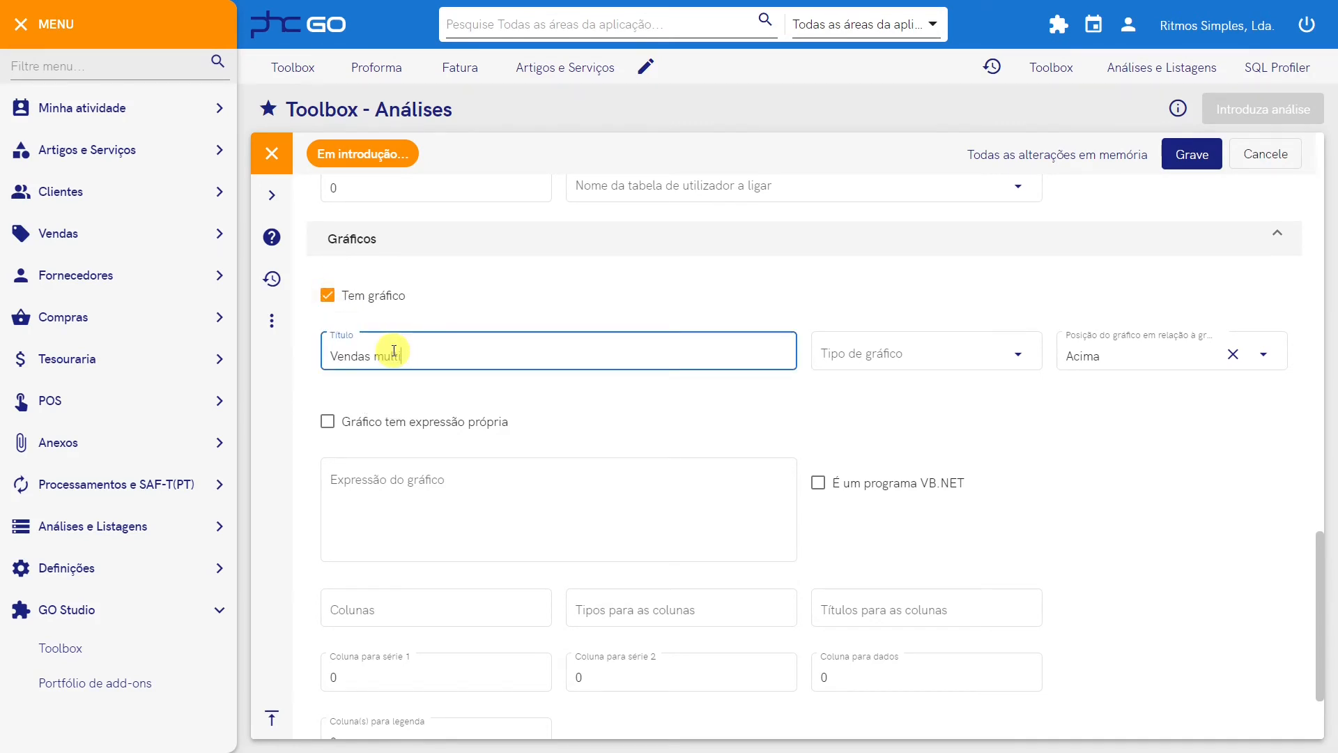
{"action": "type", "text": "critério"}
{"action": "left_click", "coordinate": [865, 351]}
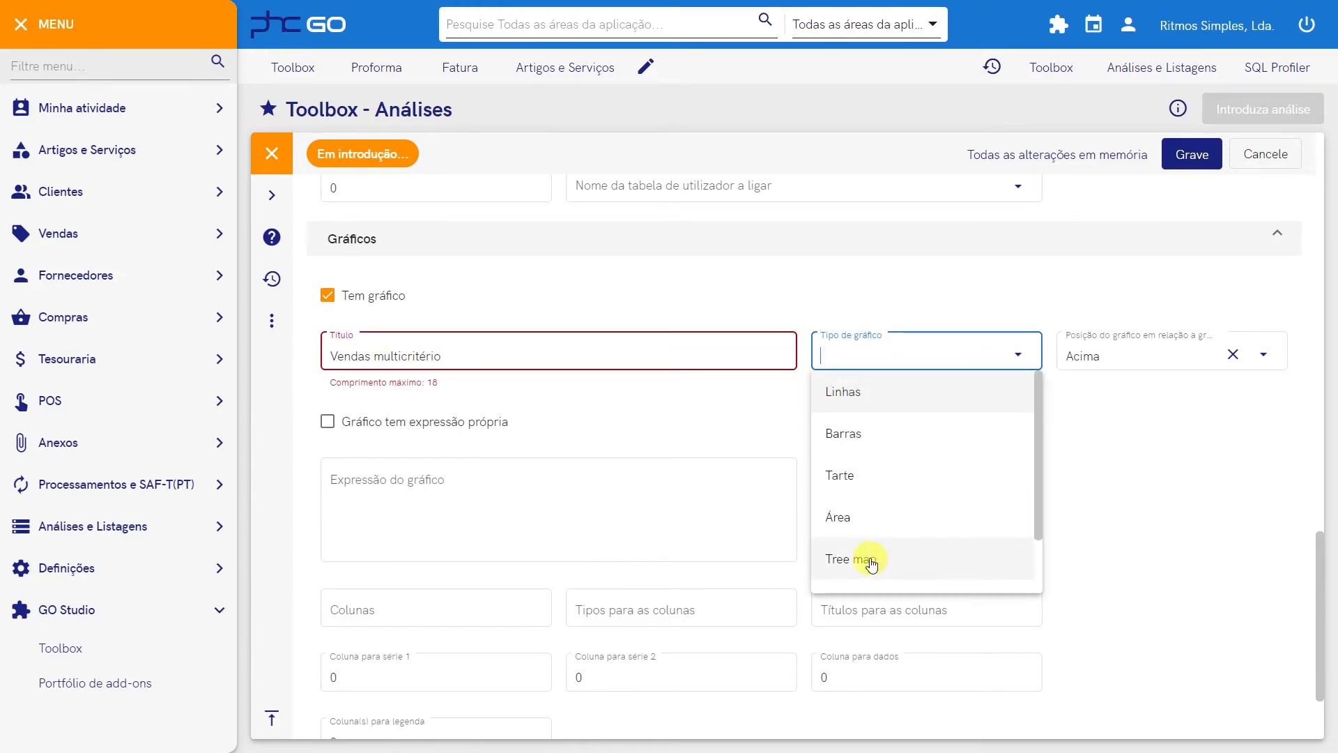
{"action": "left_click", "coordinate": [870, 562]}
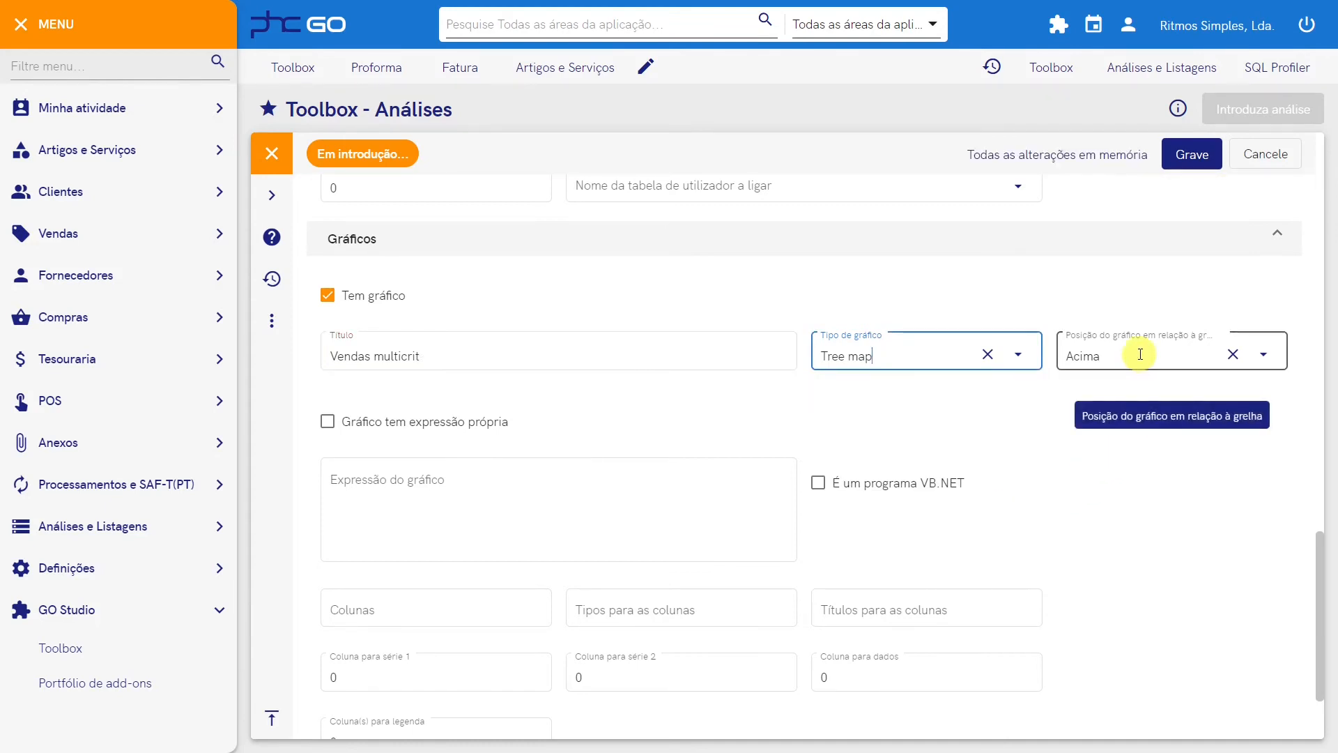
{"action": "left_click", "coordinate": [1264, 353]}
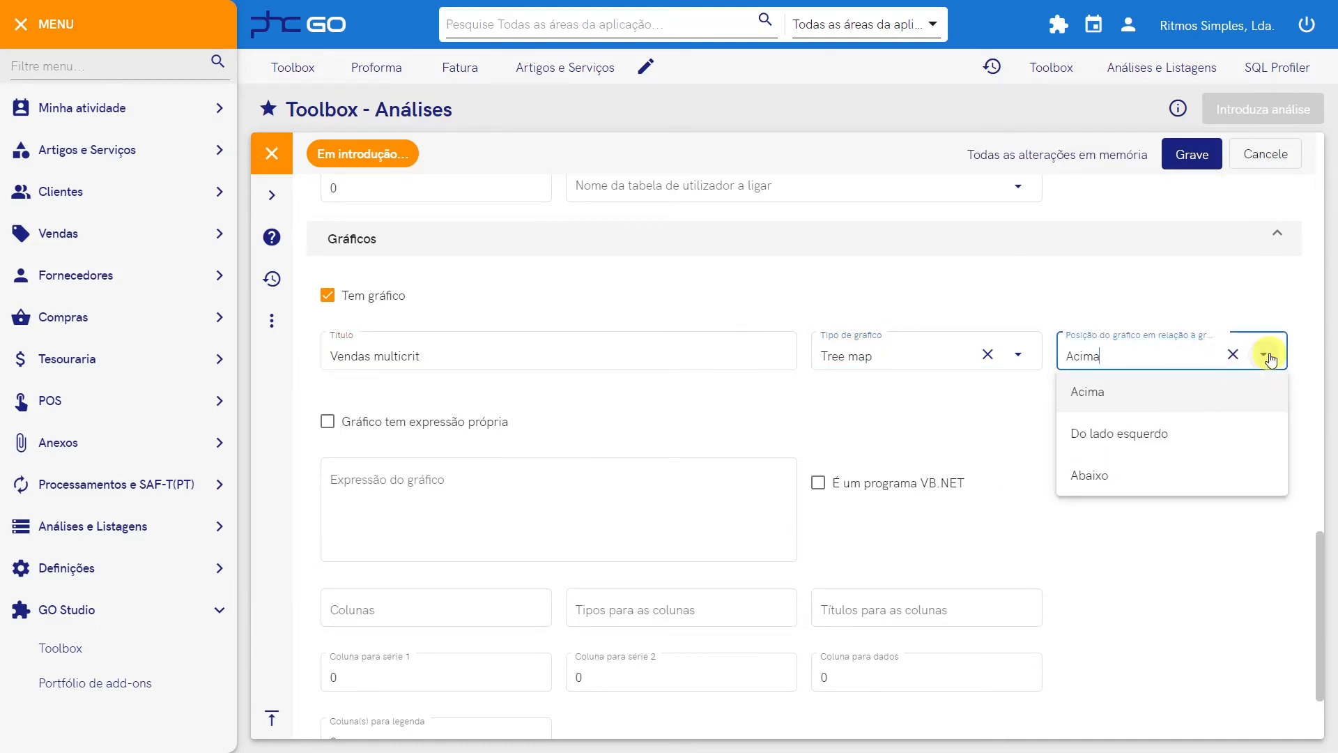
{"action": "left_click", "coordinate": [1126, 395]}
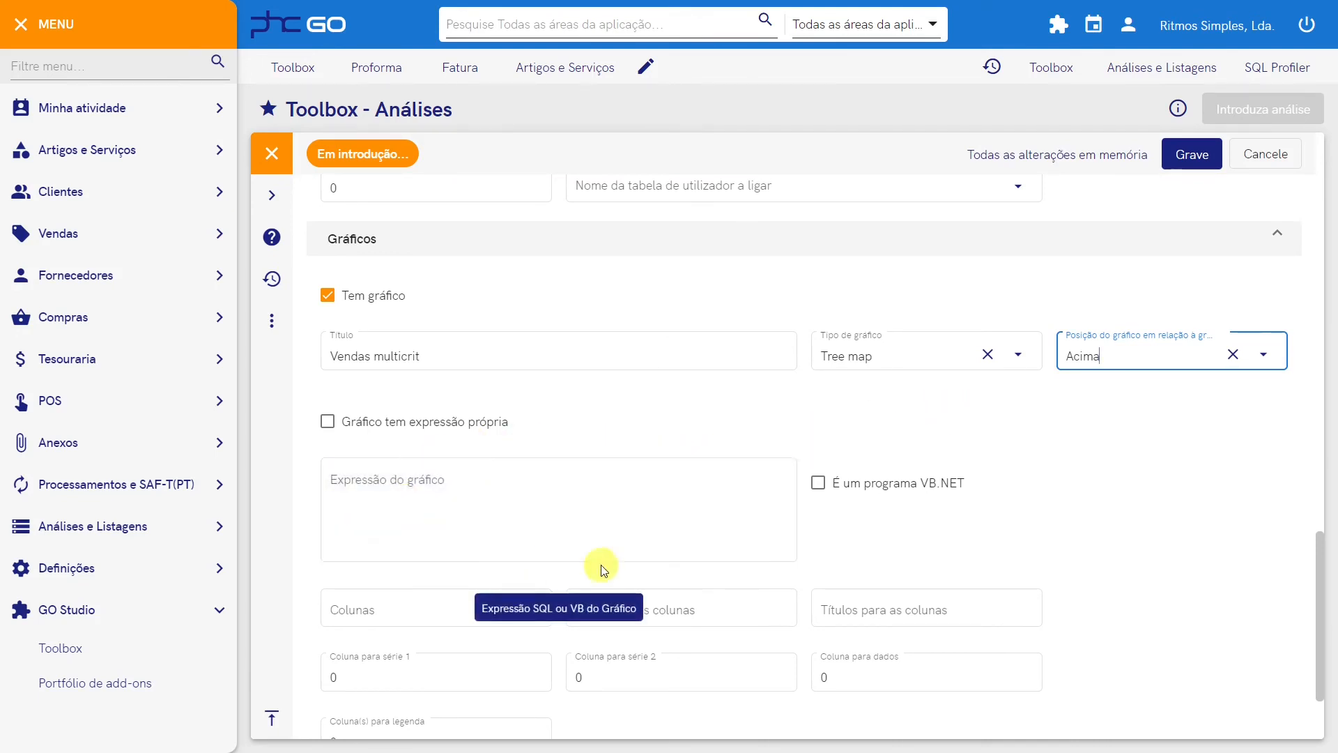
Examine the chart's own-expression option and its expression, column types and column titles fields
{"action": "left_click", "coordinate": [329, 426]}
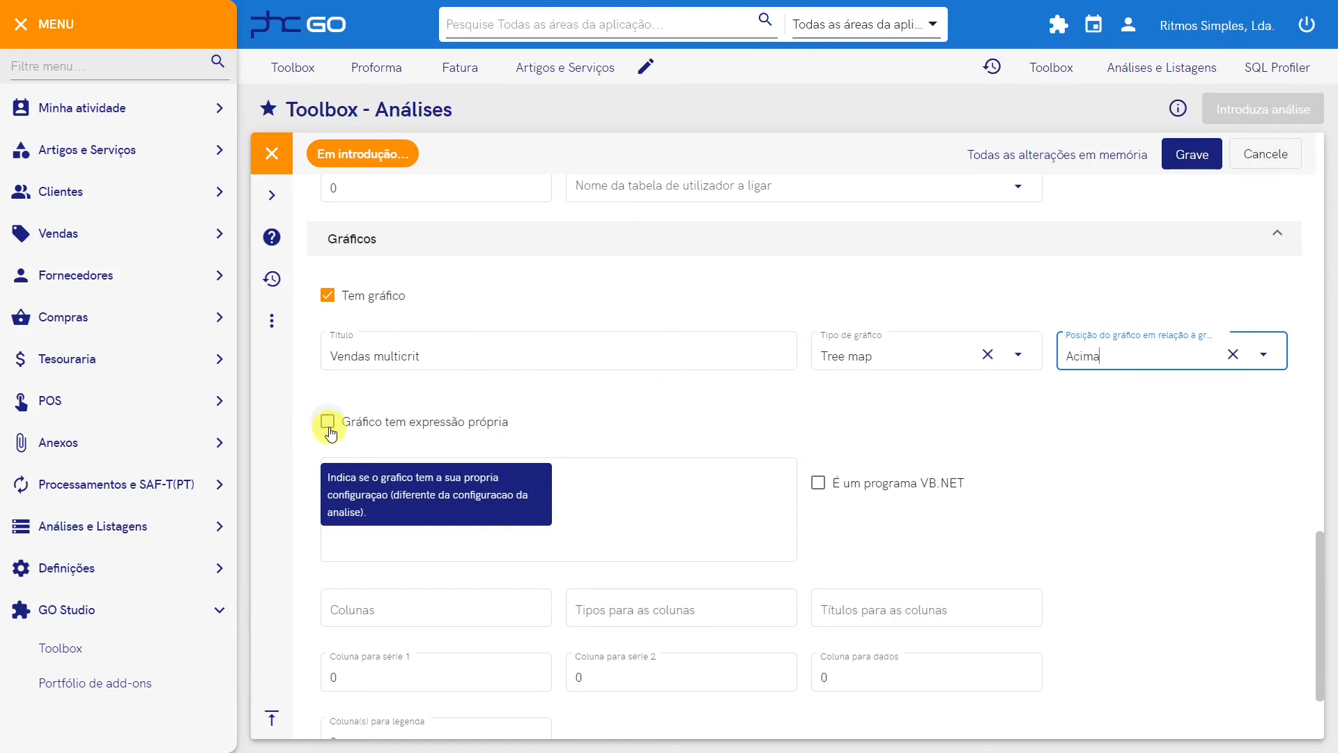
{"action": "left_click", "coordinate": [571, 506]}
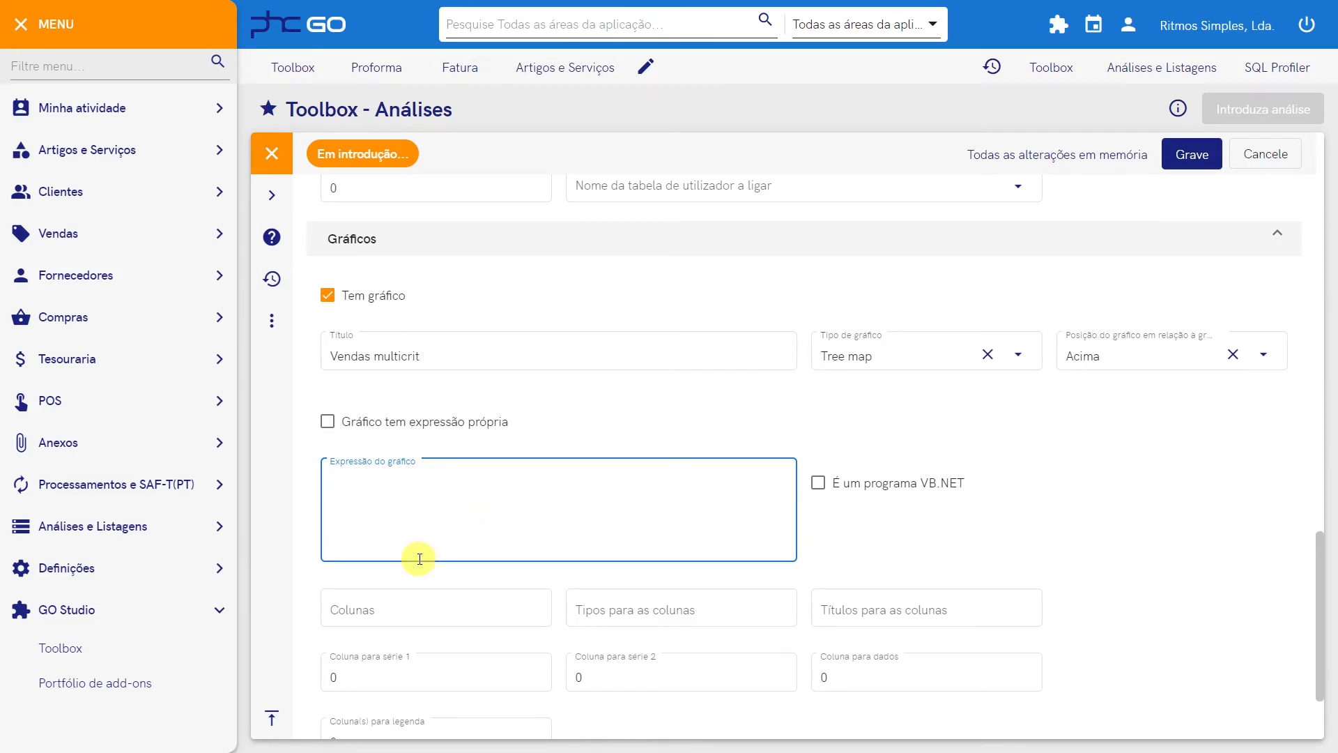
{"action": "left_click", "coordinate": [575, 609]}
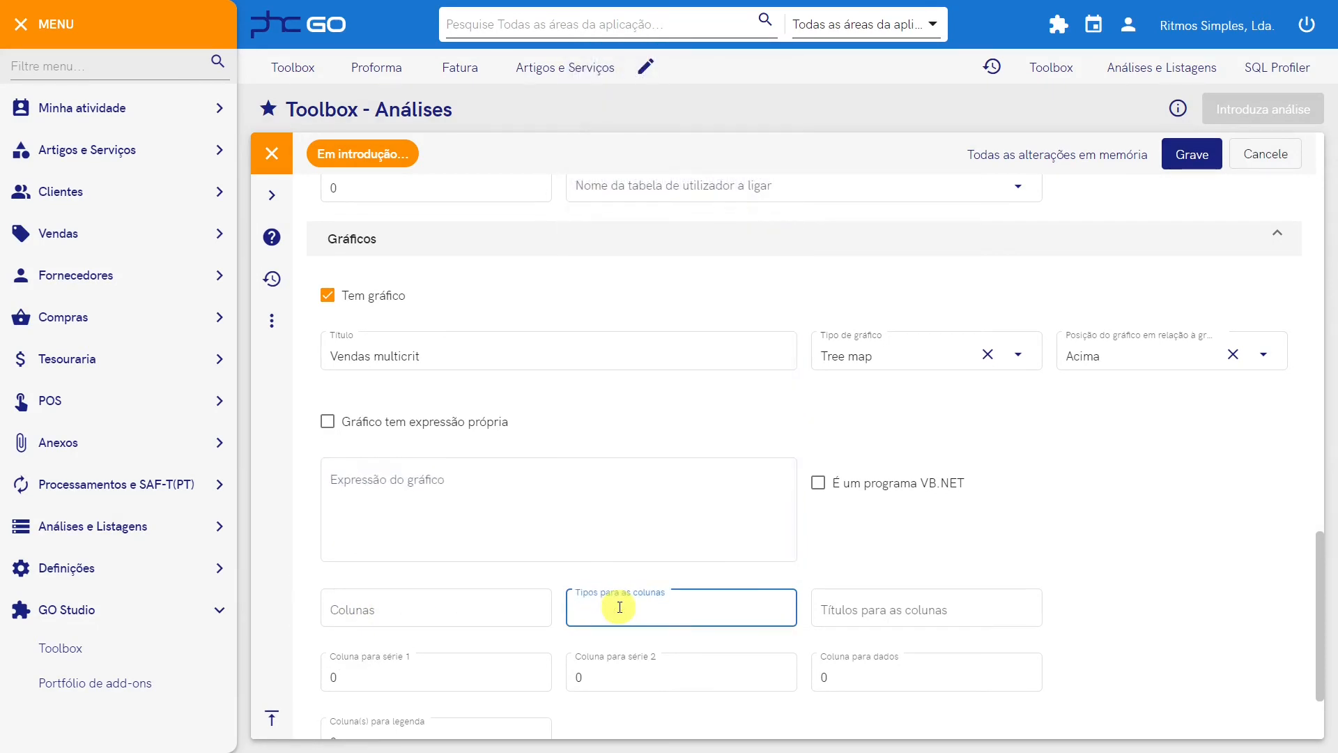
{"action": "left_click", "coordinate": [858, 615]}
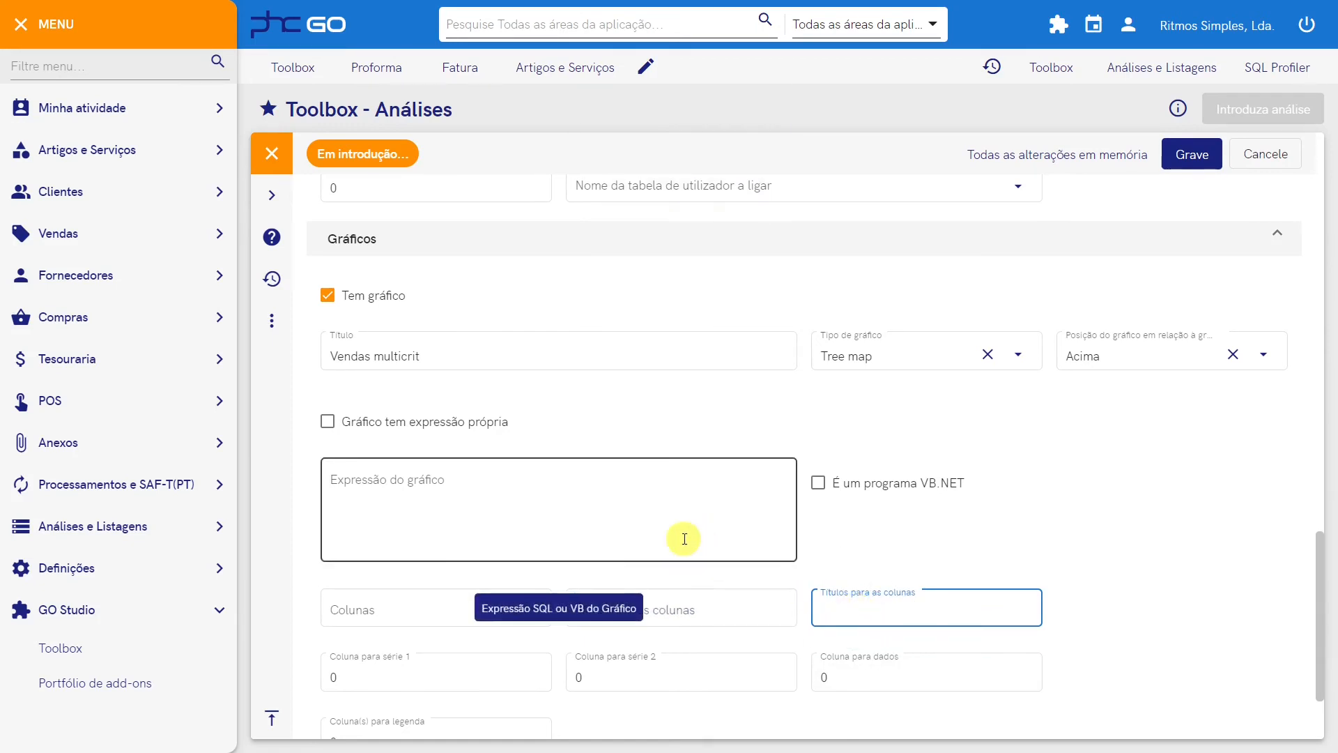
Set the chart's data column to 2 and its legend column to 1
{"action": "scroll", "coordinate": [684, 539], "scroll_direction": "down", "scroll_amount": 2}
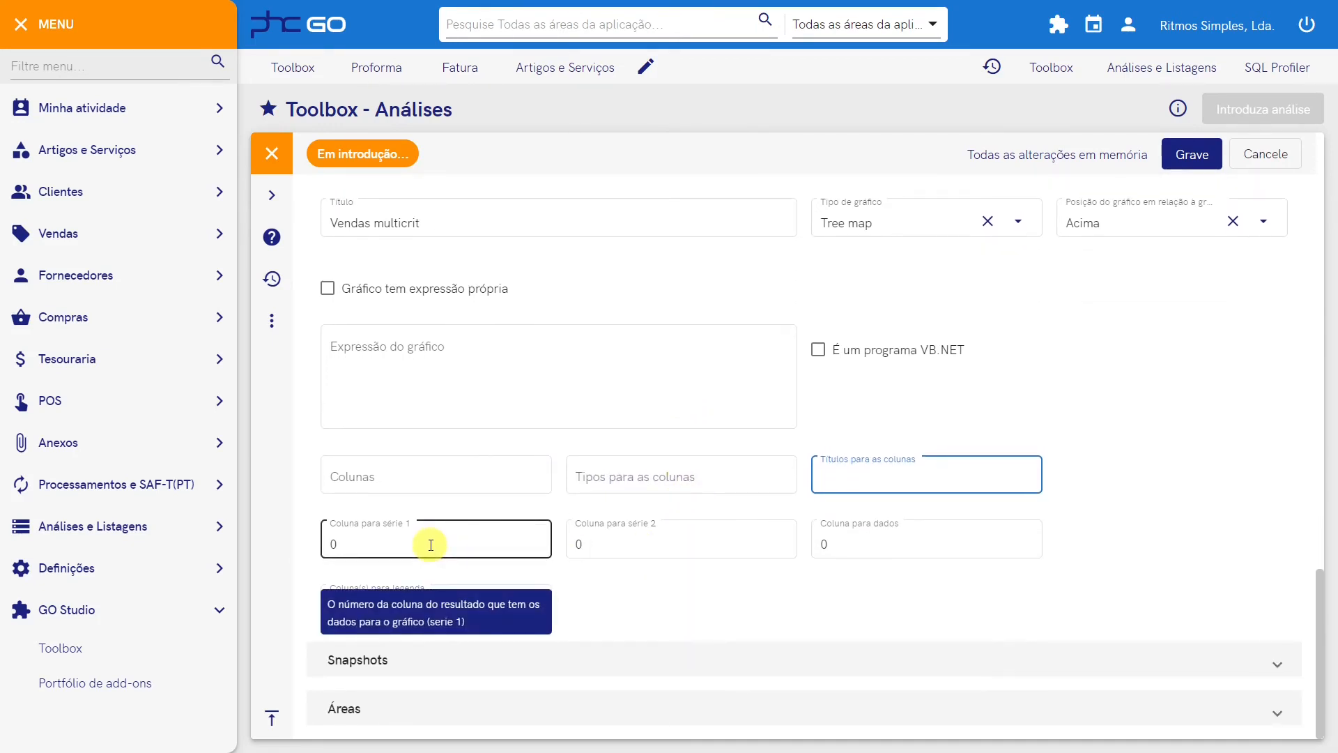
{"action": "left_click", "coordinate": [881, 549]}
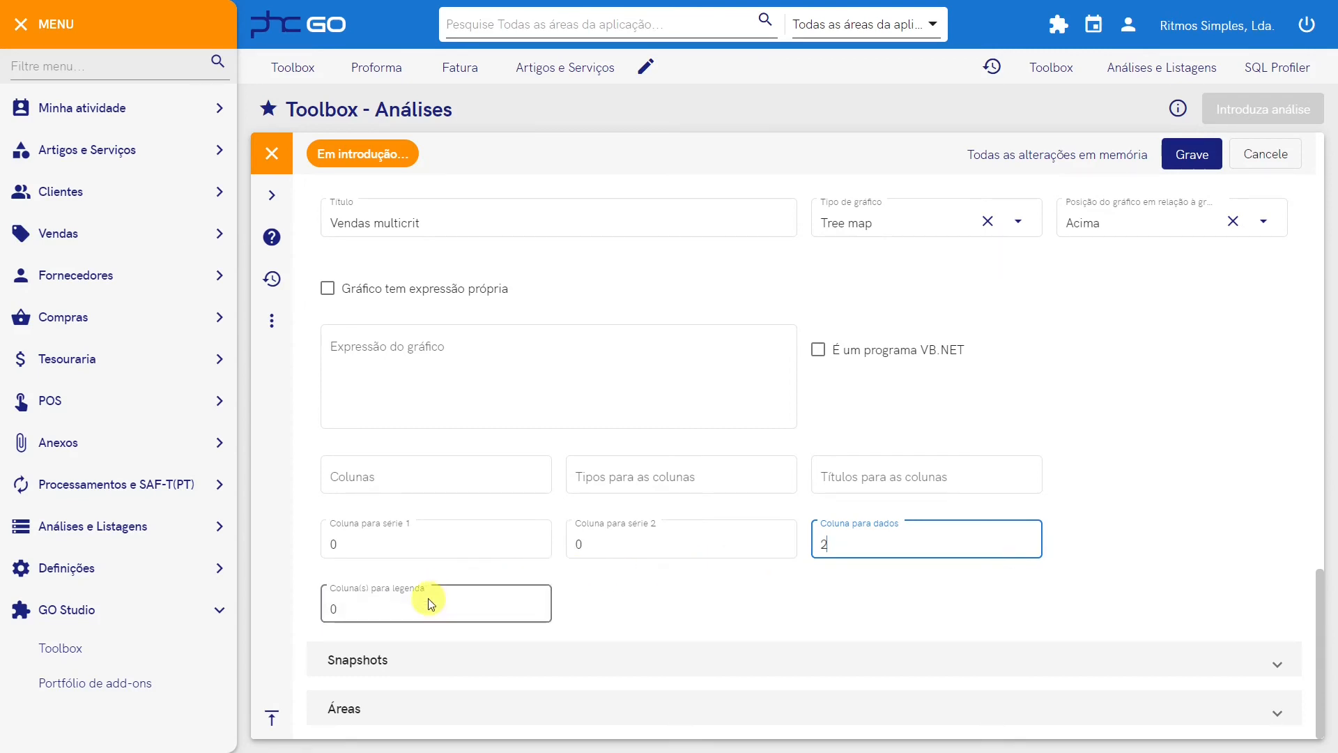
{"action": "left_click", "coordinate": [392, 607]}
{"action": "left_click_drag", "start_coordinate": [392, 607], "coordinate": [312, 610]}
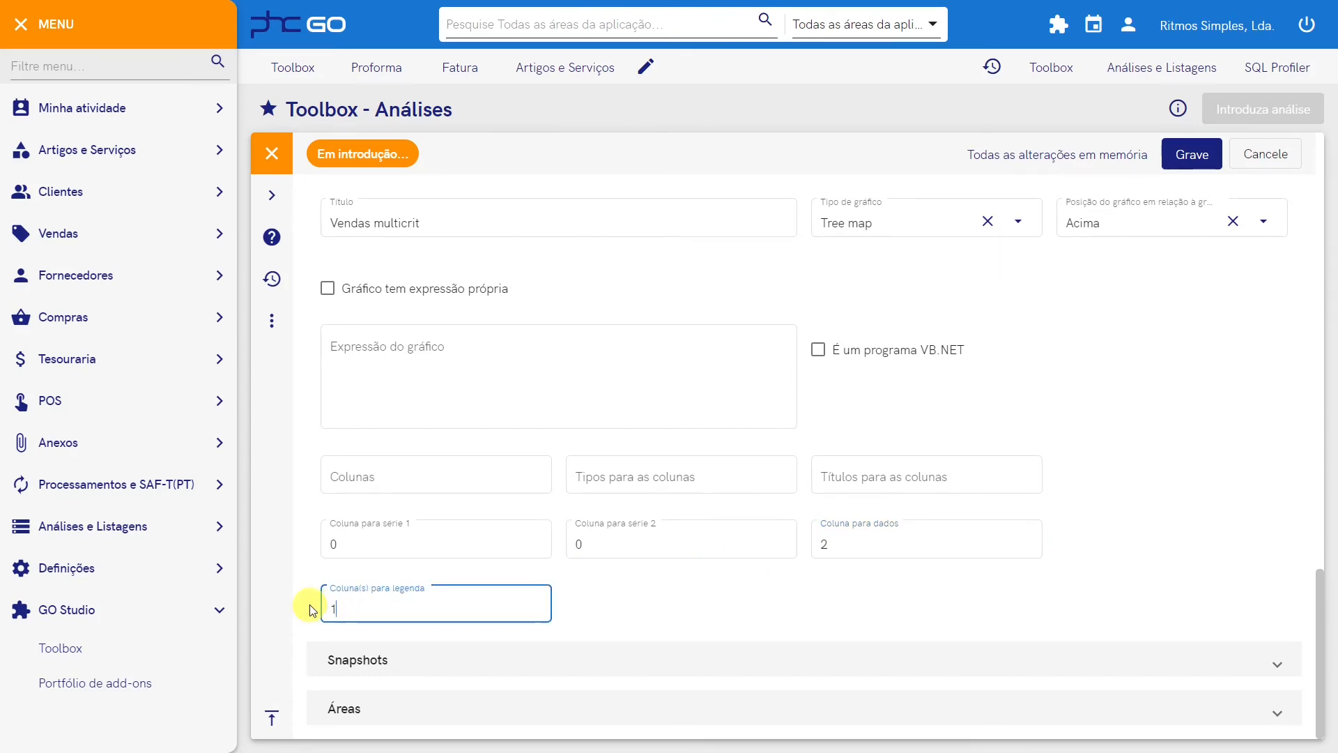
{"action": "left_click", "coordinate": [614, 616]}
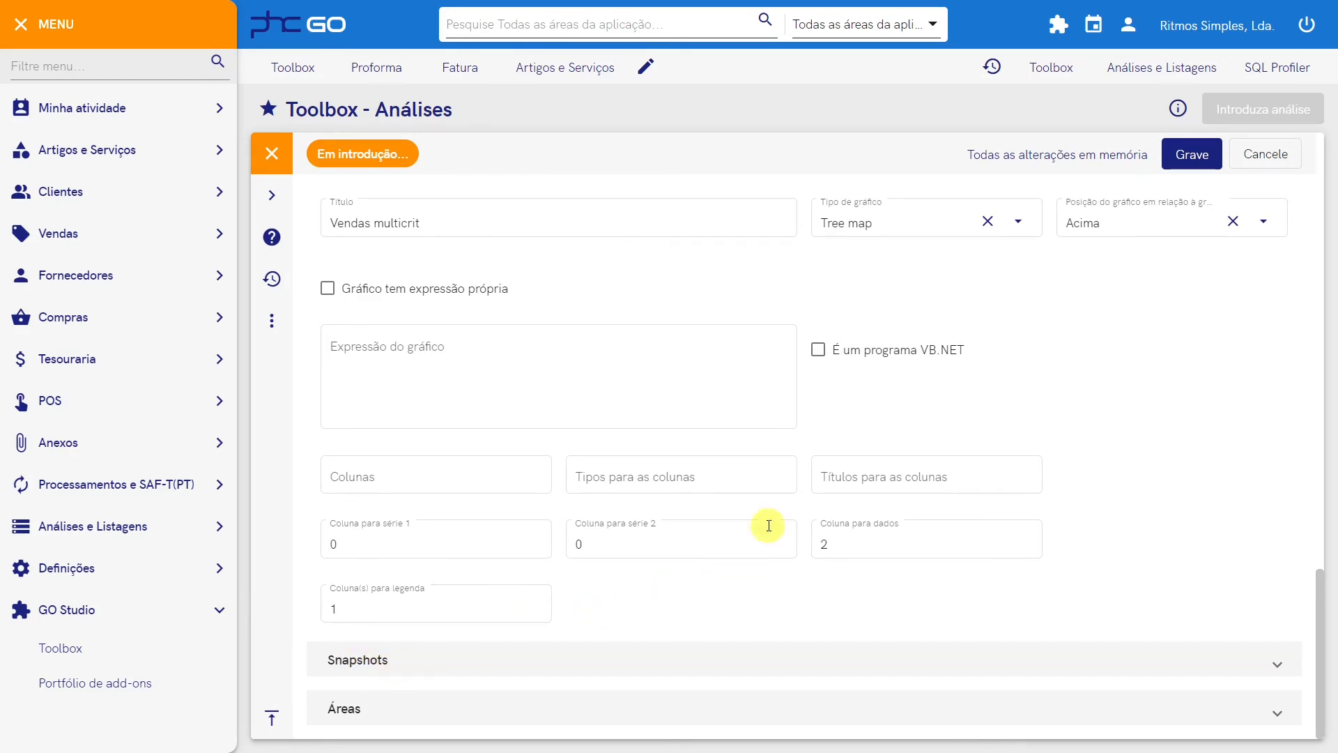
Save the analysis and preview it, reviewing the tree map and the table of totals grouped by Tipo de documento
{"action": "left_click", "coordinate": [1187, 157]}
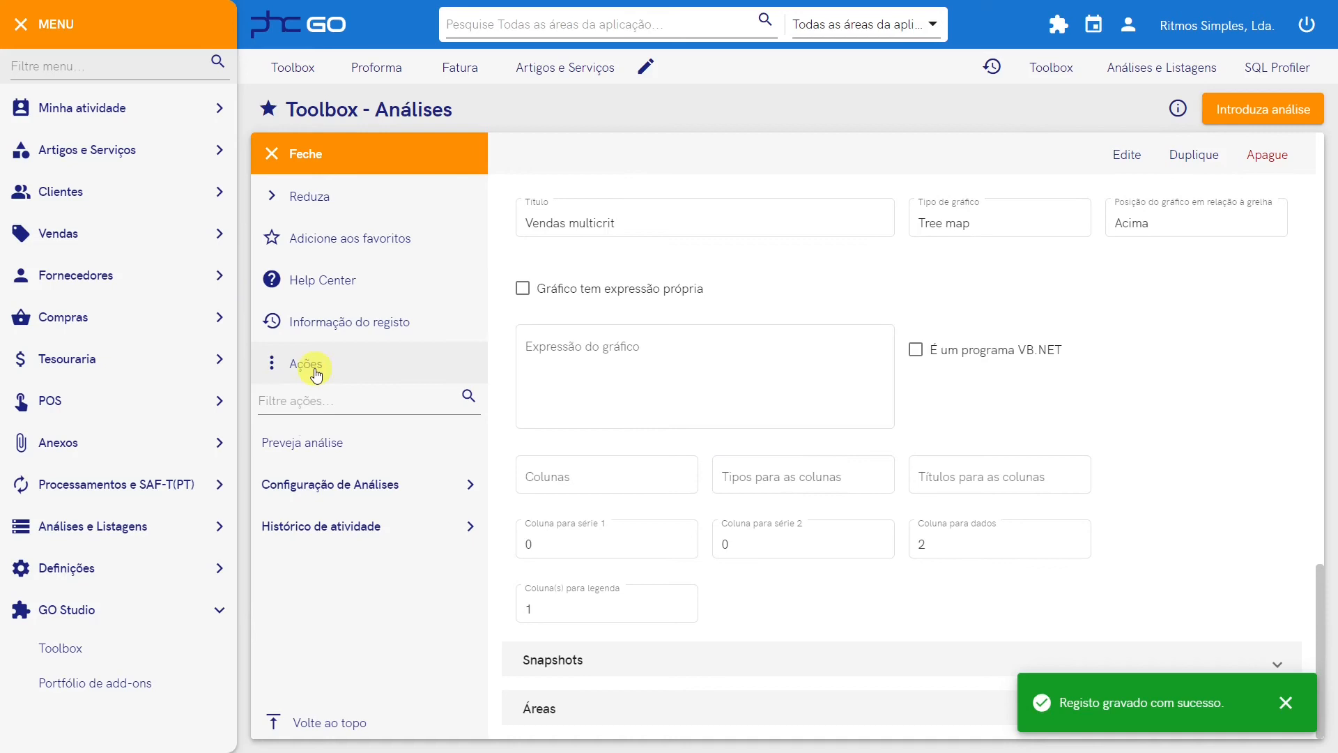
{"action": "left_click", "coordinate": [302, 450]}
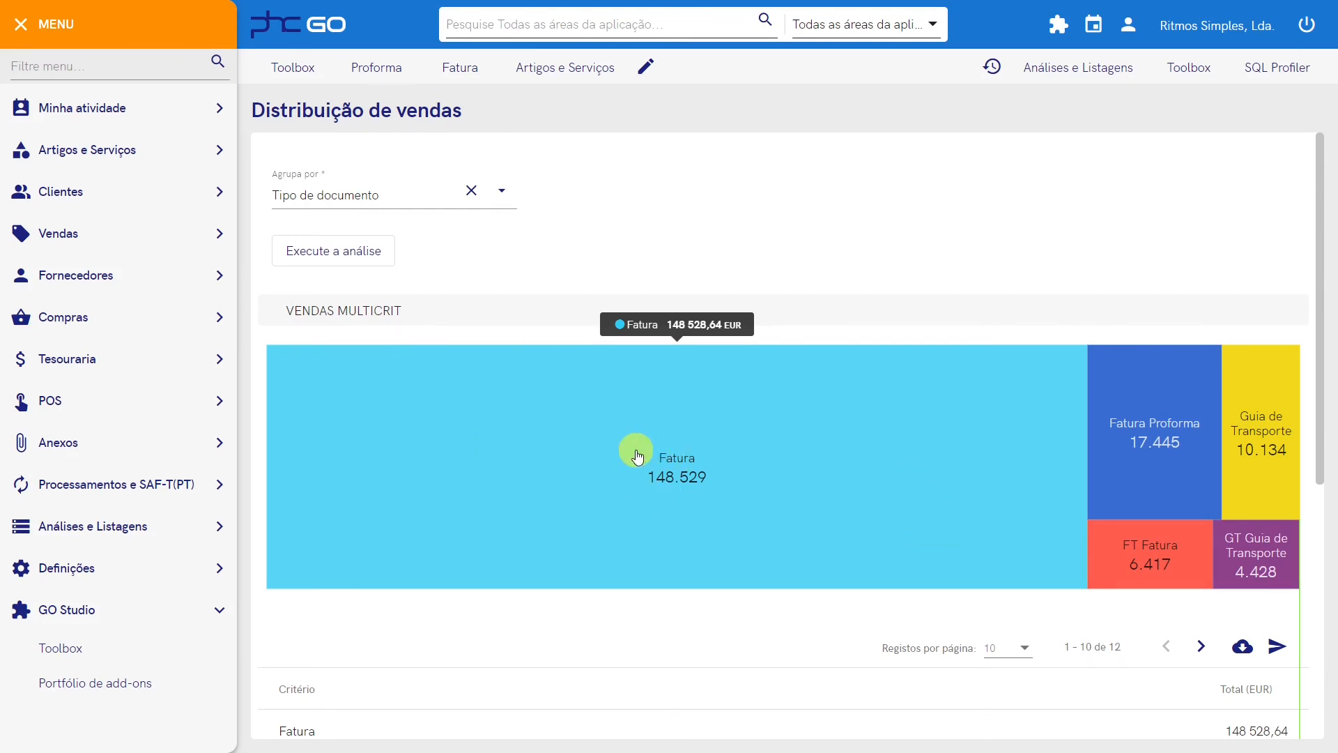
{"action": "scroll", "coordinate": [638, 456], "scroll_direction": "down", "scroll_amount": 5}
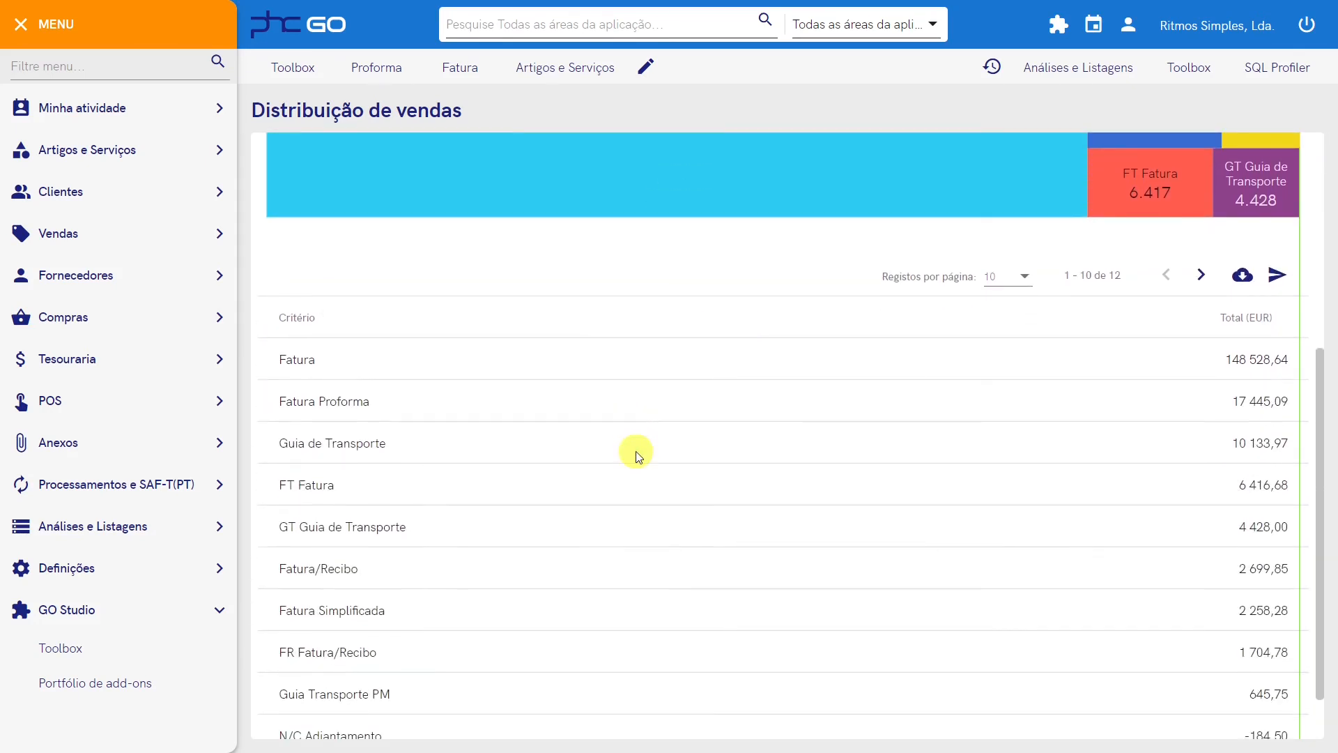
{"action": "scroll", "coordinate": [636, 454], "scroll_direction": "up", "scroll_amount": 5}
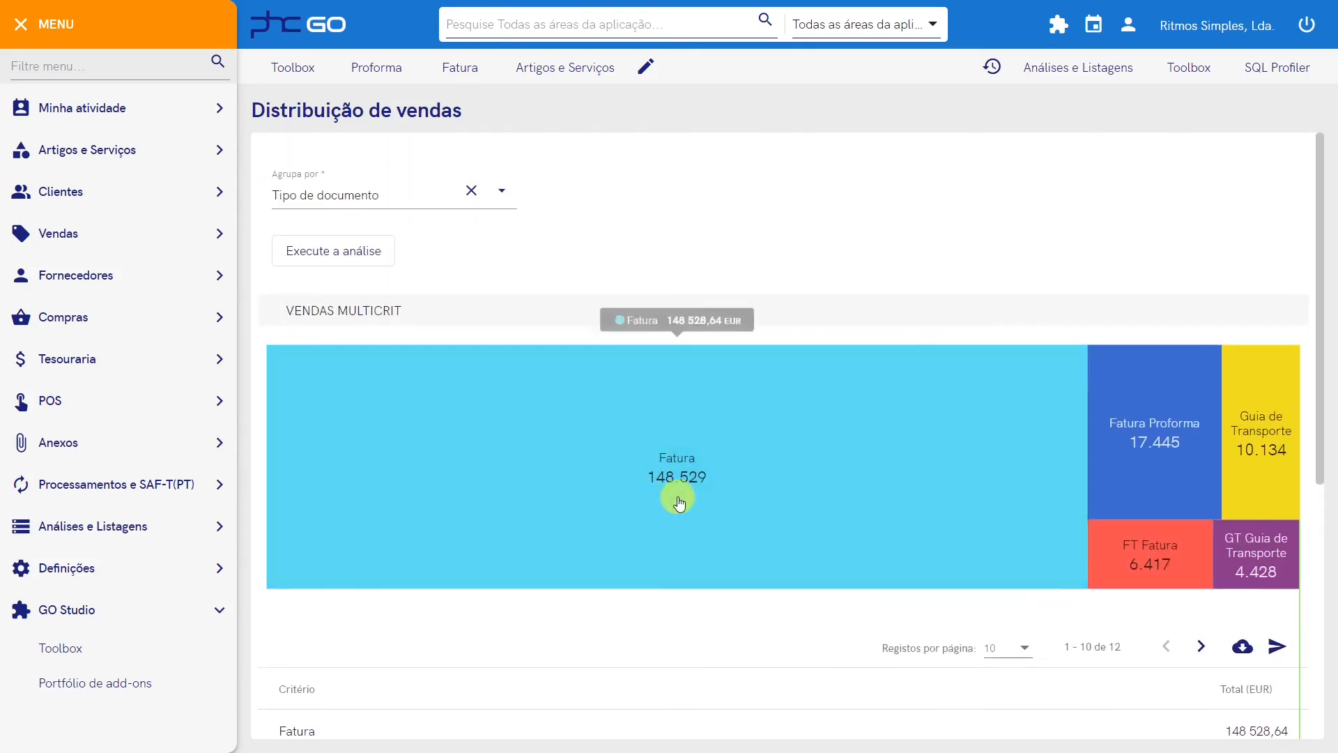
{"action": "left_click", "coordinate": [689, 465]}
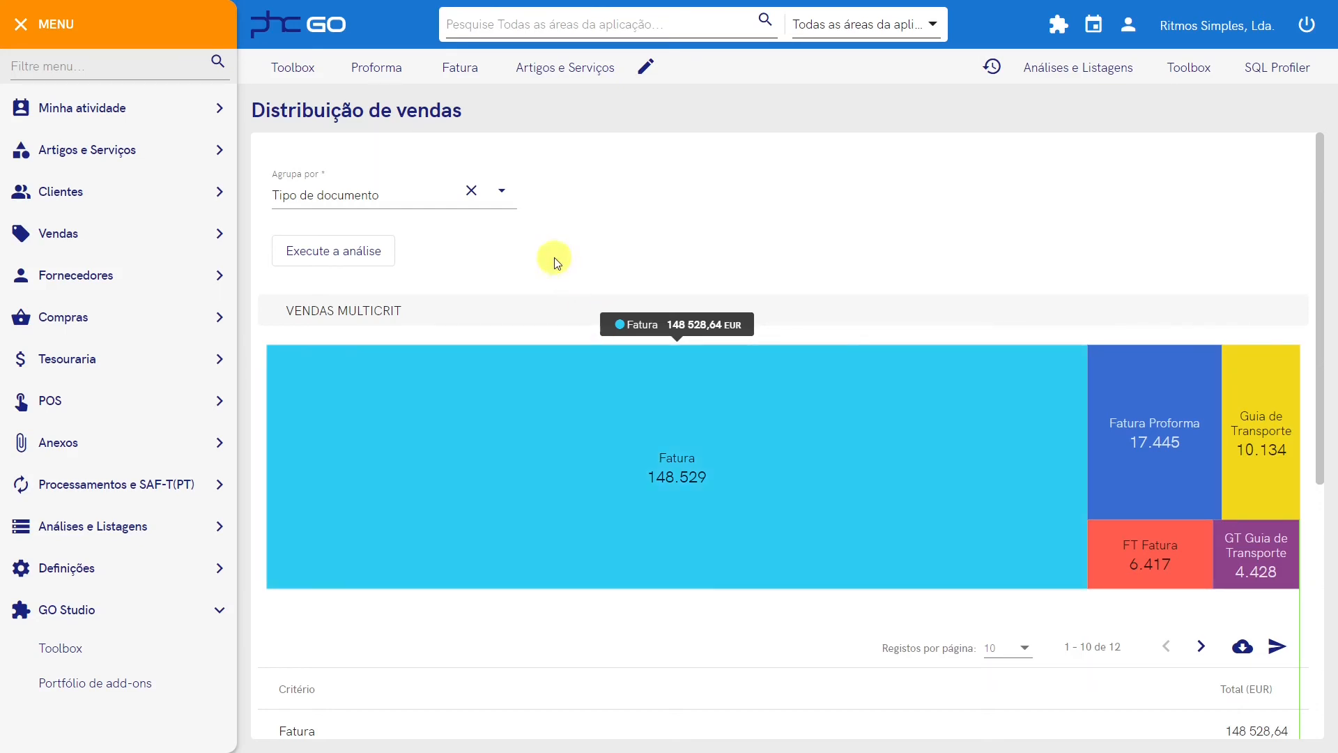
Run the analysis grouped by Mês da venda and review its tree map and table of totals
{"action": "left_click", "coordinate": [502, 191]}
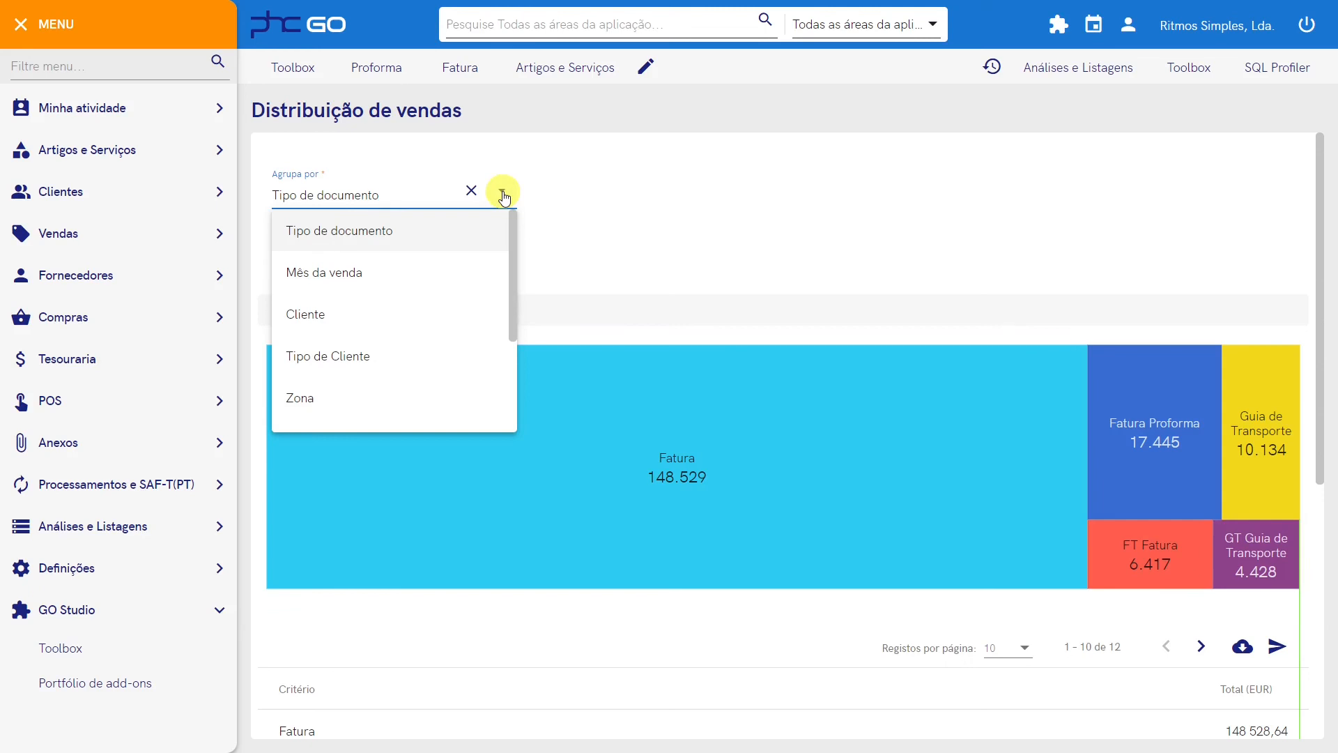
{"action": "left_click", "coordinate": [334, 271]}
{"action": "left_click", "coordinate": [343, 258]}
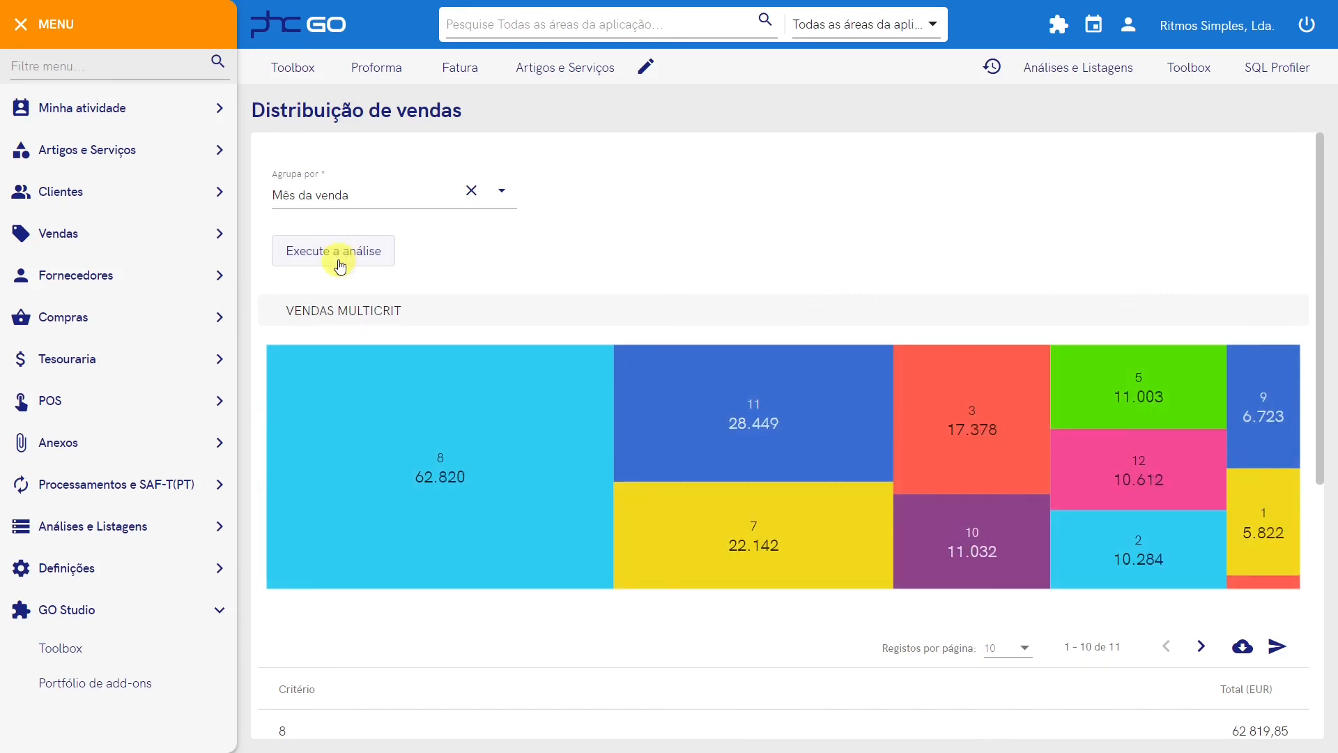
{"action": "left_click", "coordinate": [441, 459]}
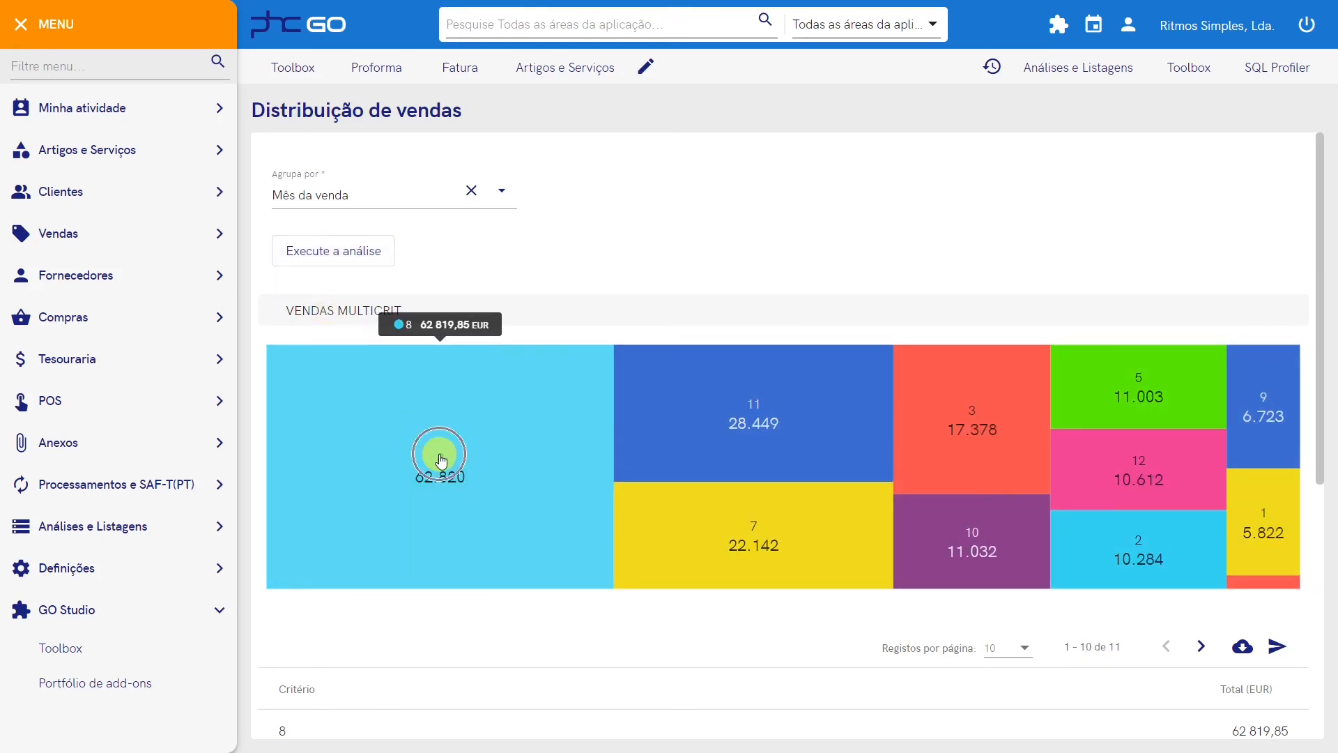
{"action": "scroll", "coordinate": [442, 465], "scroll_direction": "down", "scroll_amount": 4}
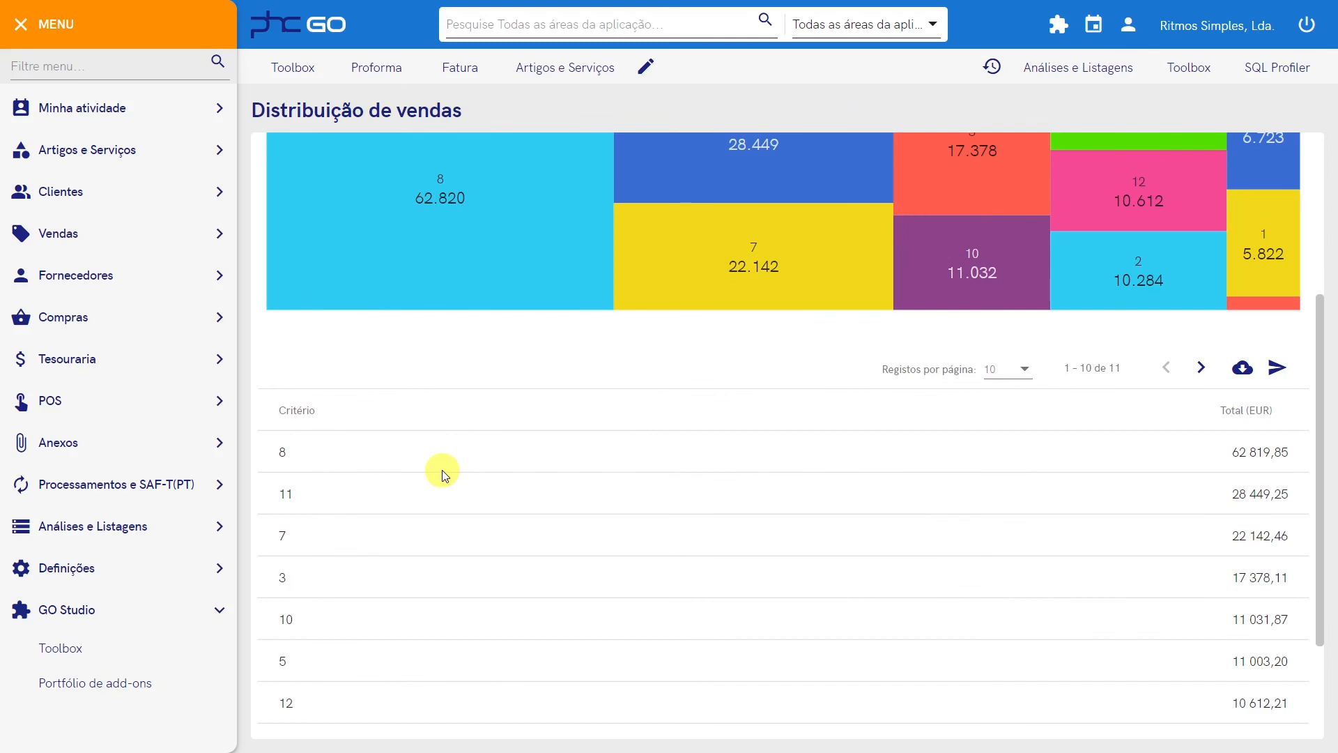
{"action": "scroll", "coordinate": [445, 475], "scroll_direction": "up", "scroll_amount": 4}
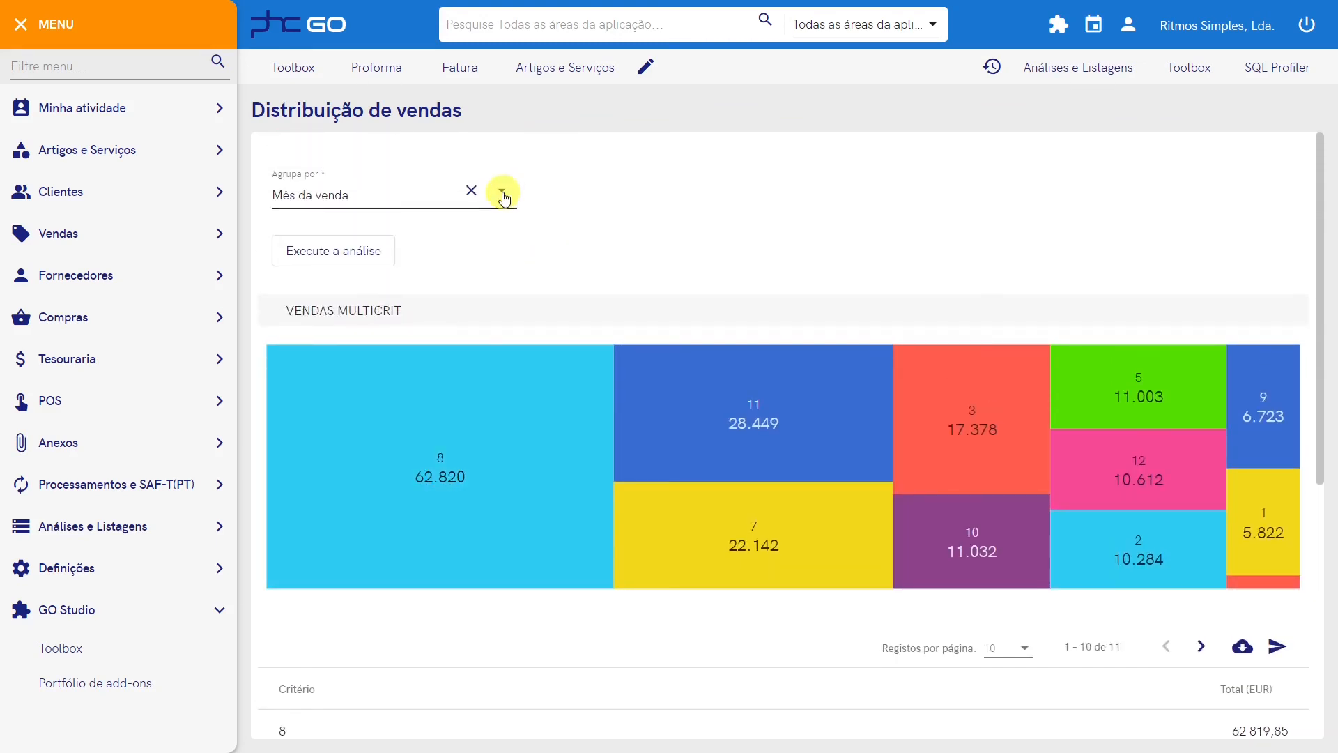
Regroup the analysis by Cliente, run it and inspect the largest block of the tree map
{"action": "left_click", "coordinate": [503, 194]}
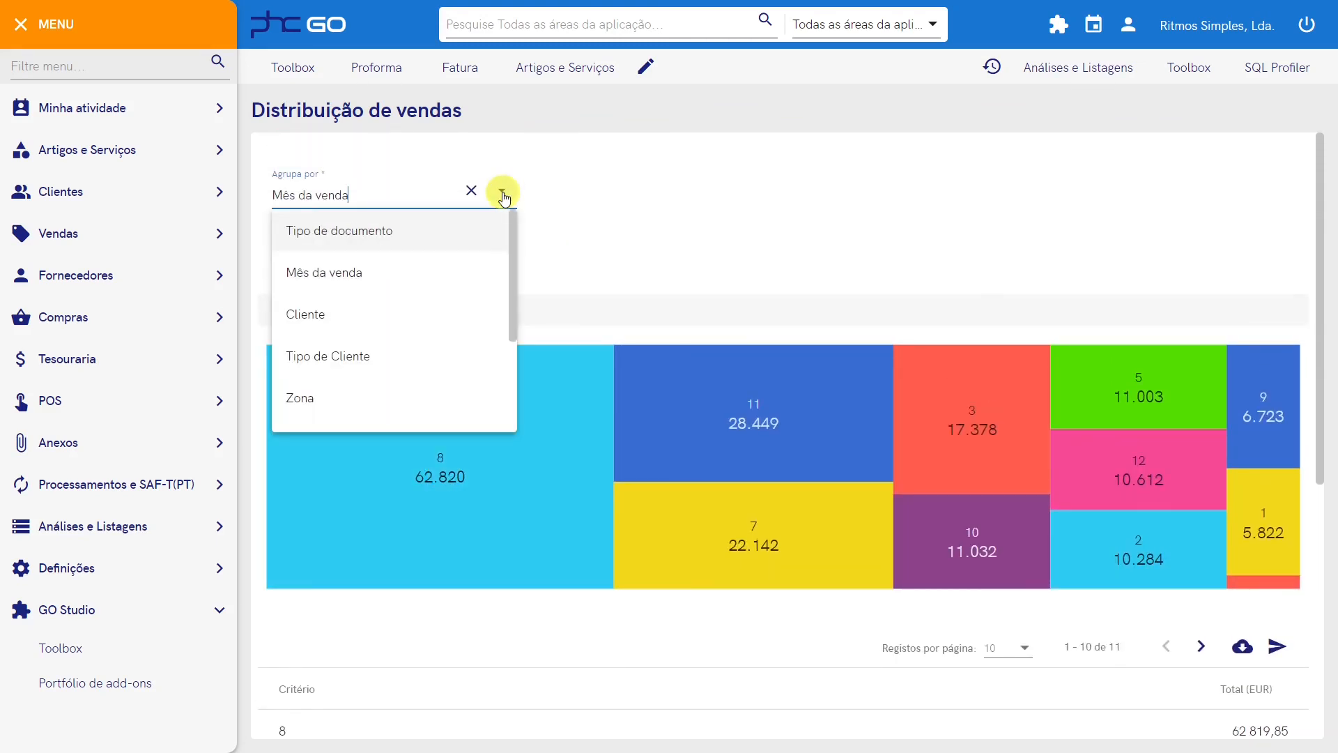
{"action": "left_click", "coordinate": [325, 318]}
{"action": "left_click", "coordinate": [341, 264]}
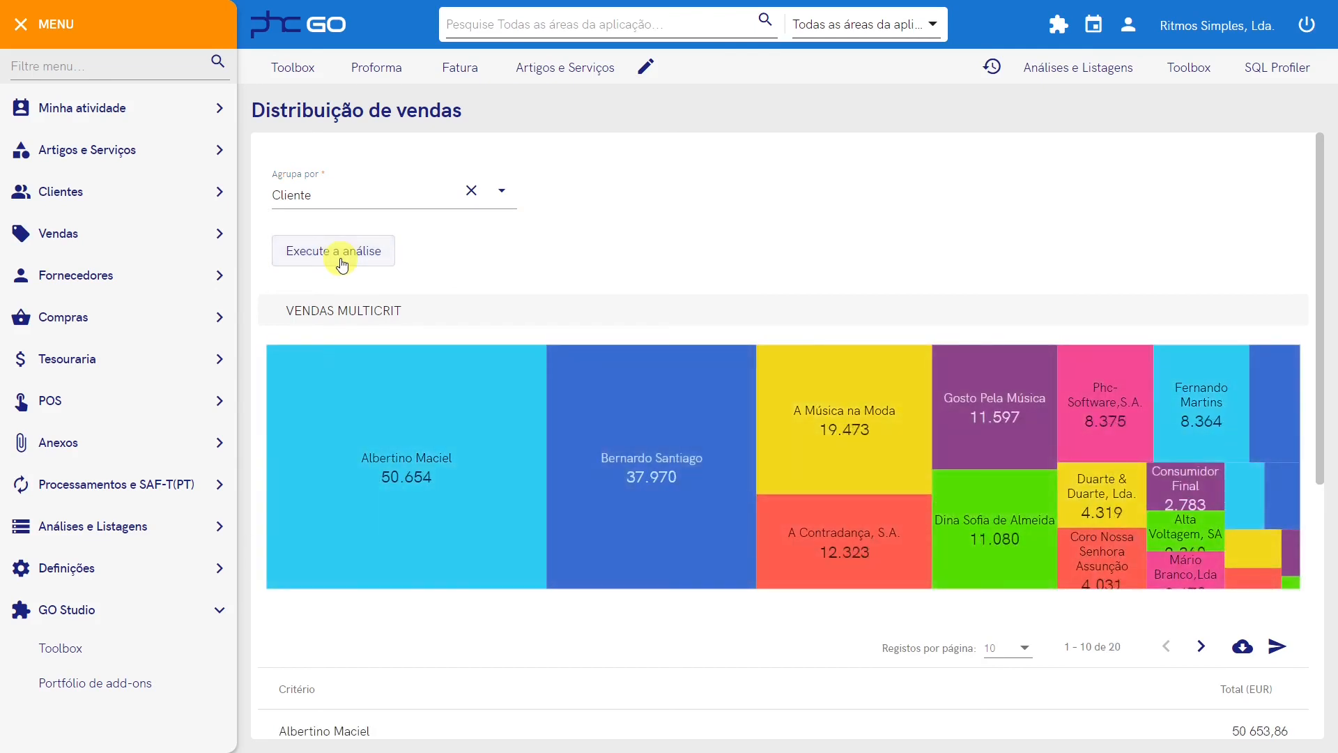
{"action": "mouse_move", "coordinate": [380, 457]}
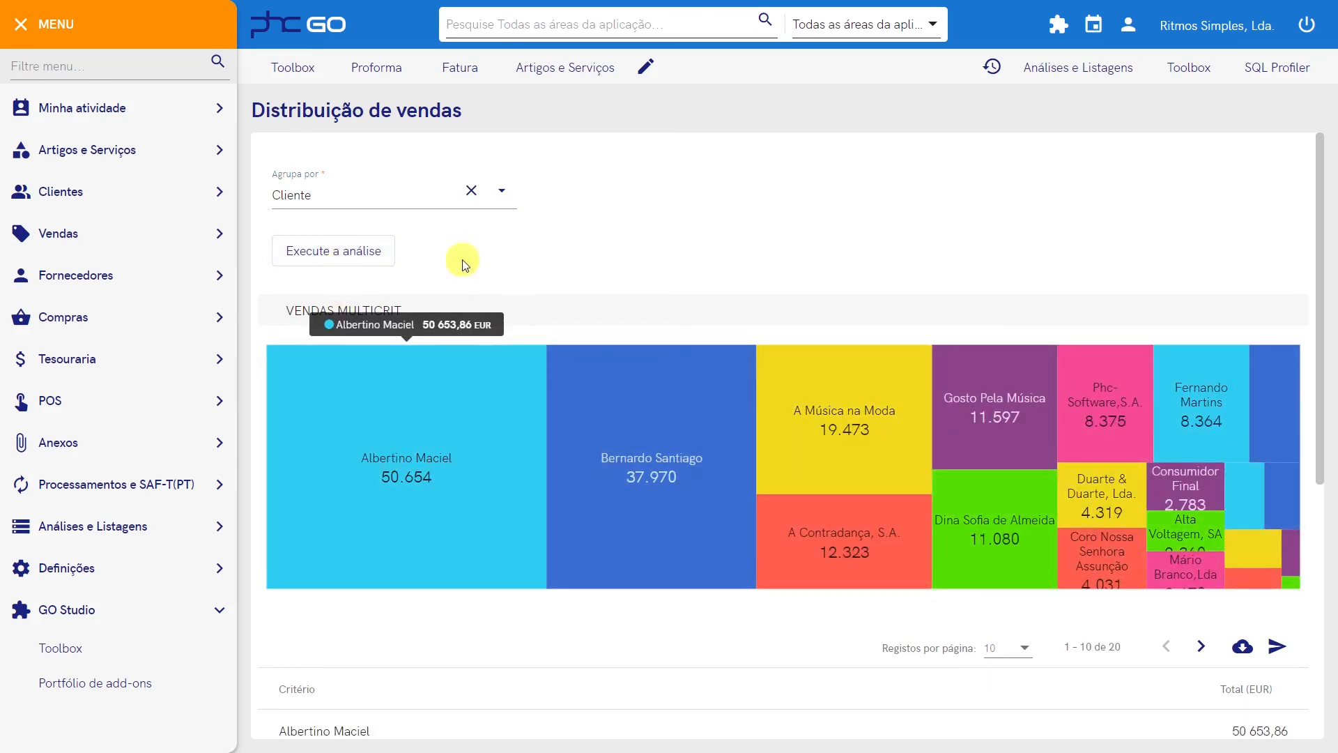
Switch the grouping to Tipo de Cliente, execute the analysis and check the largest block's total
{"action": "left_click", "coordinate": [501, 192]}
{"action": "scroll", "coordinate": [470, 235], "scroll_direction": "up", "scroll_amount": 2}
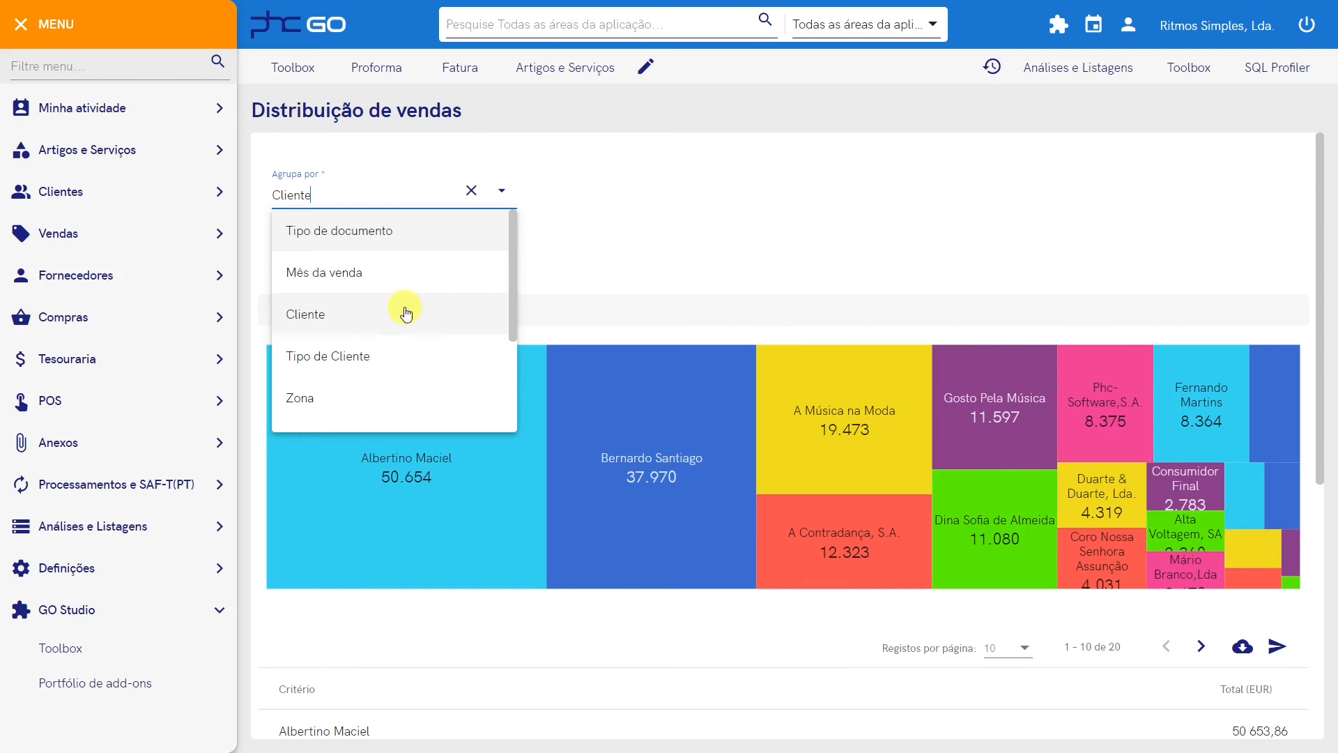
{"action": "left_click", "coordinate": [371, 357]}
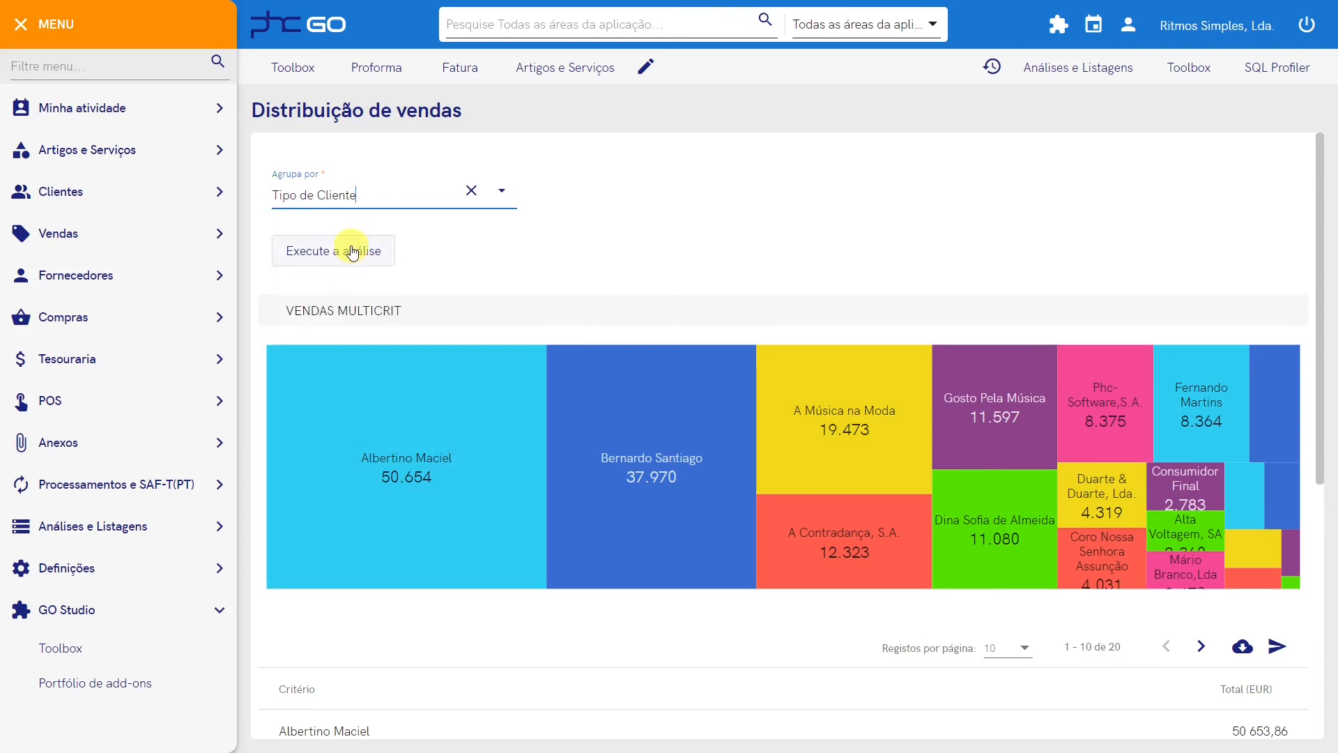
{"action": "left_click", "coordinate": [353, 250]}
{"action": "mouse_move", "coordinate": [633, 454]}
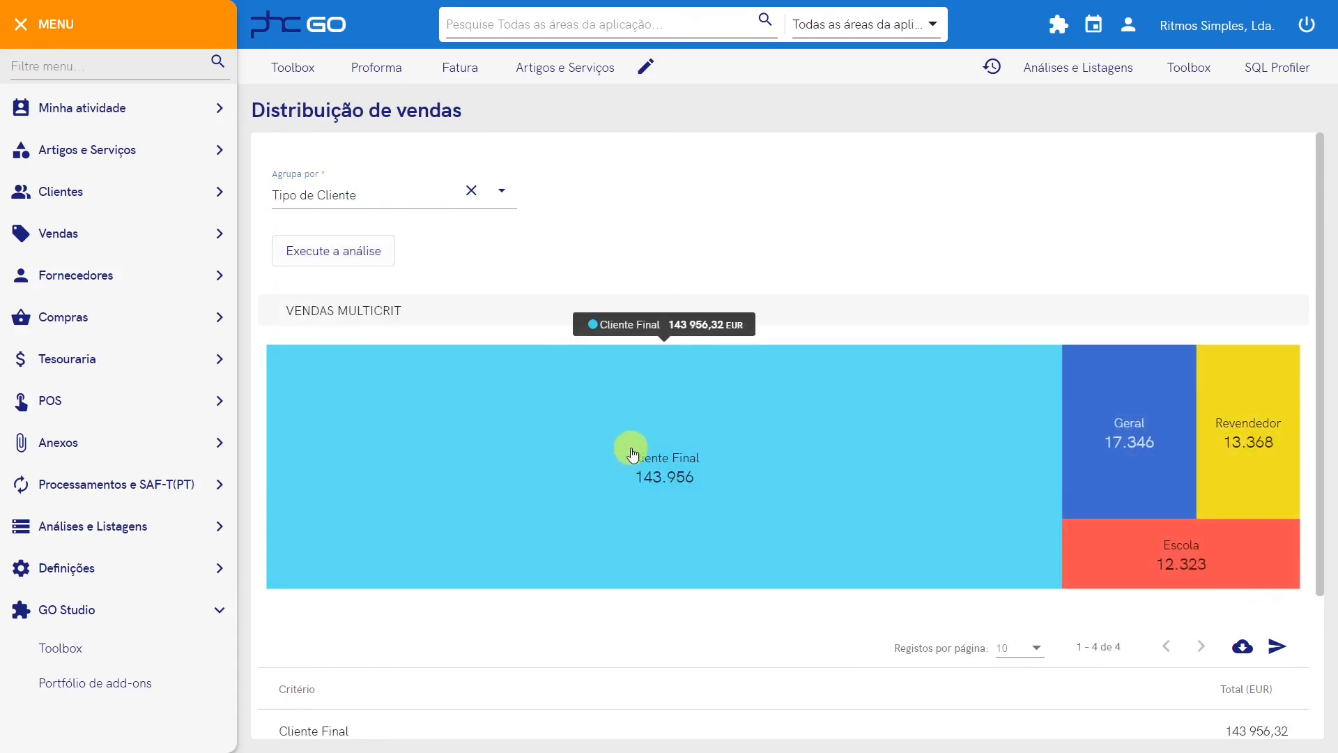
Choose Código postal as the grouping variable and execute the analysis to view sales per postal code
{"action": "left_click", "coordinate": [501, 194]}
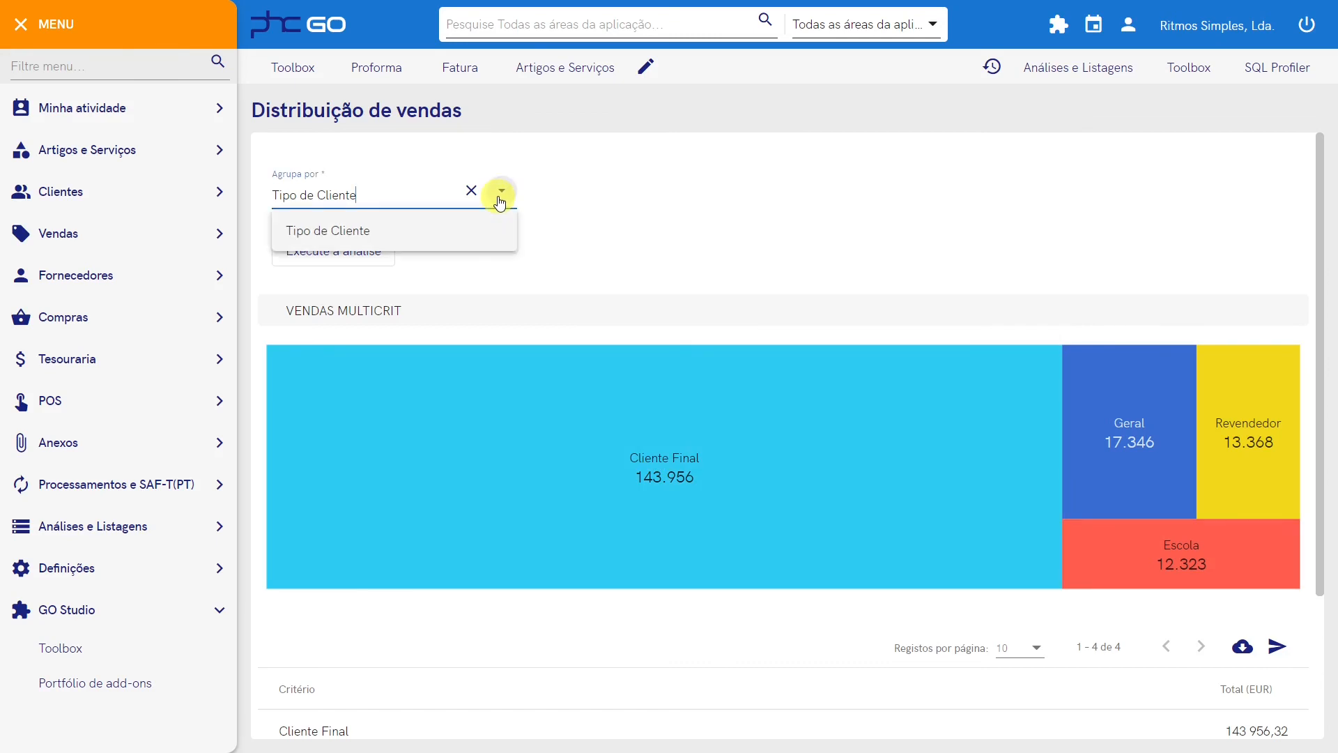
{"action": "left_click_drag", "start_coordinate": [513, 270], "coordinate": [501, 396]}
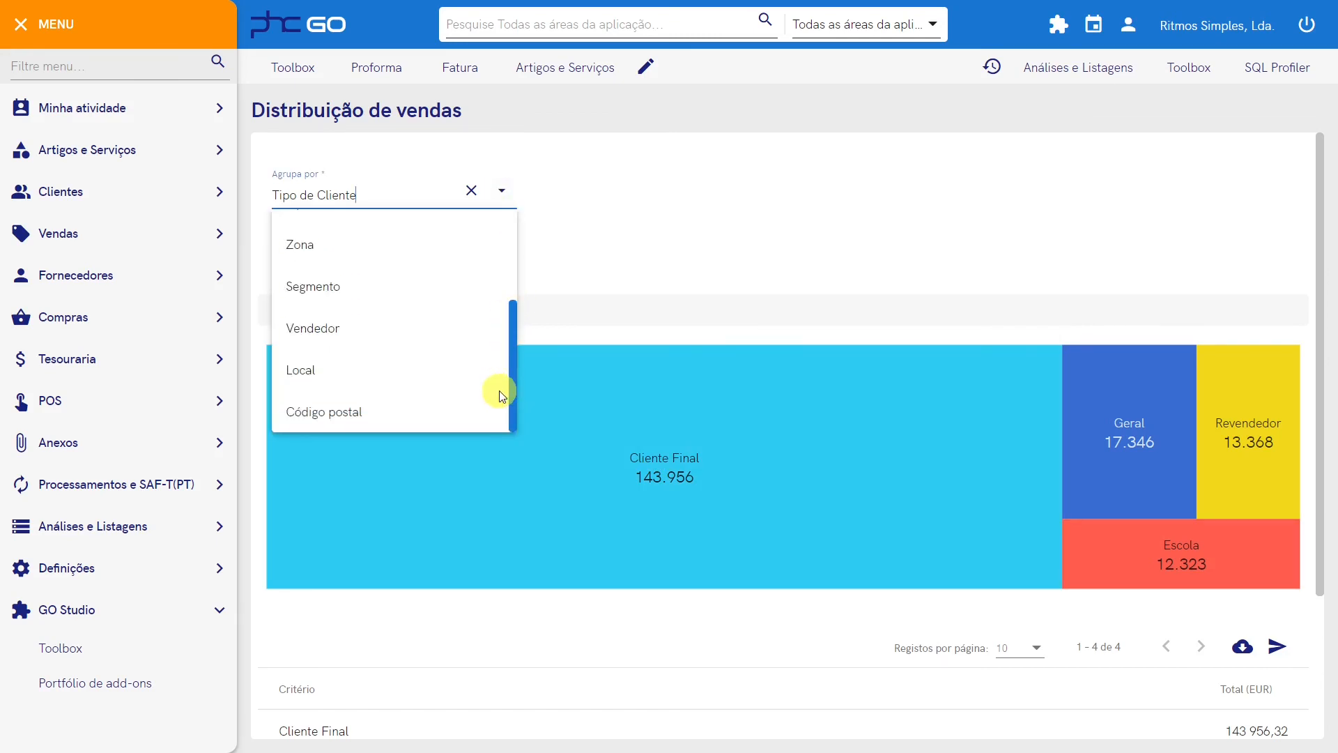
{"action": "left_click", "coordinate": [358, 412]}
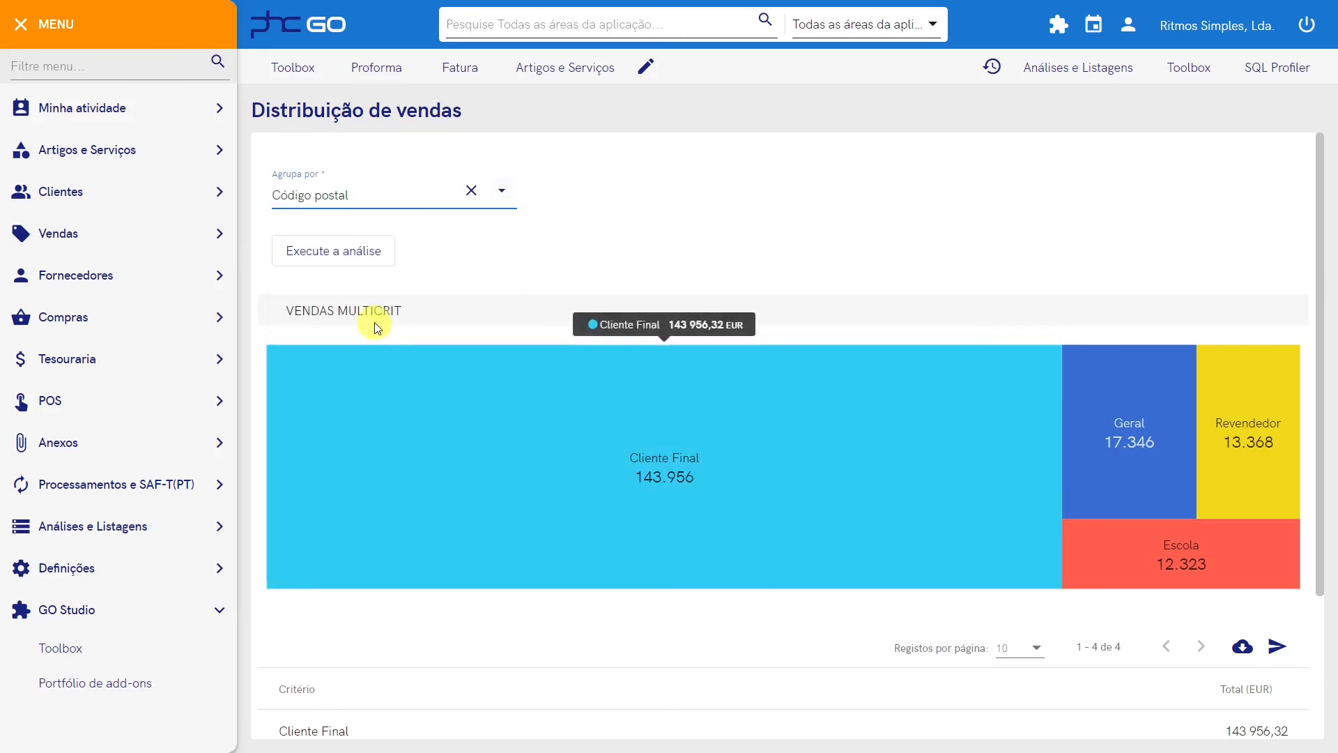
{"action": "left_click", "coordinate": [355, 255]}
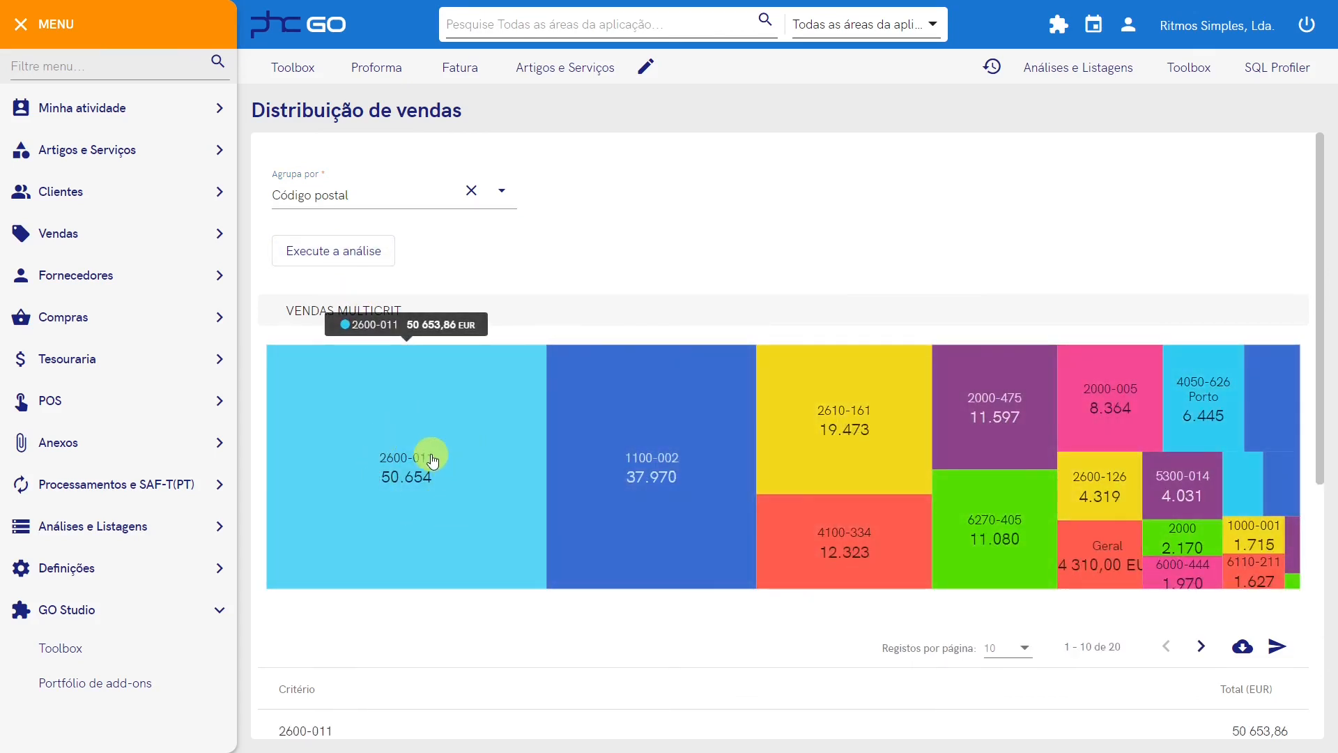
Set the grouping to Vendedor and run the analysis to view the sales distribution per salesperson
{"action": "left_click", "coordinate": [502, 192]}
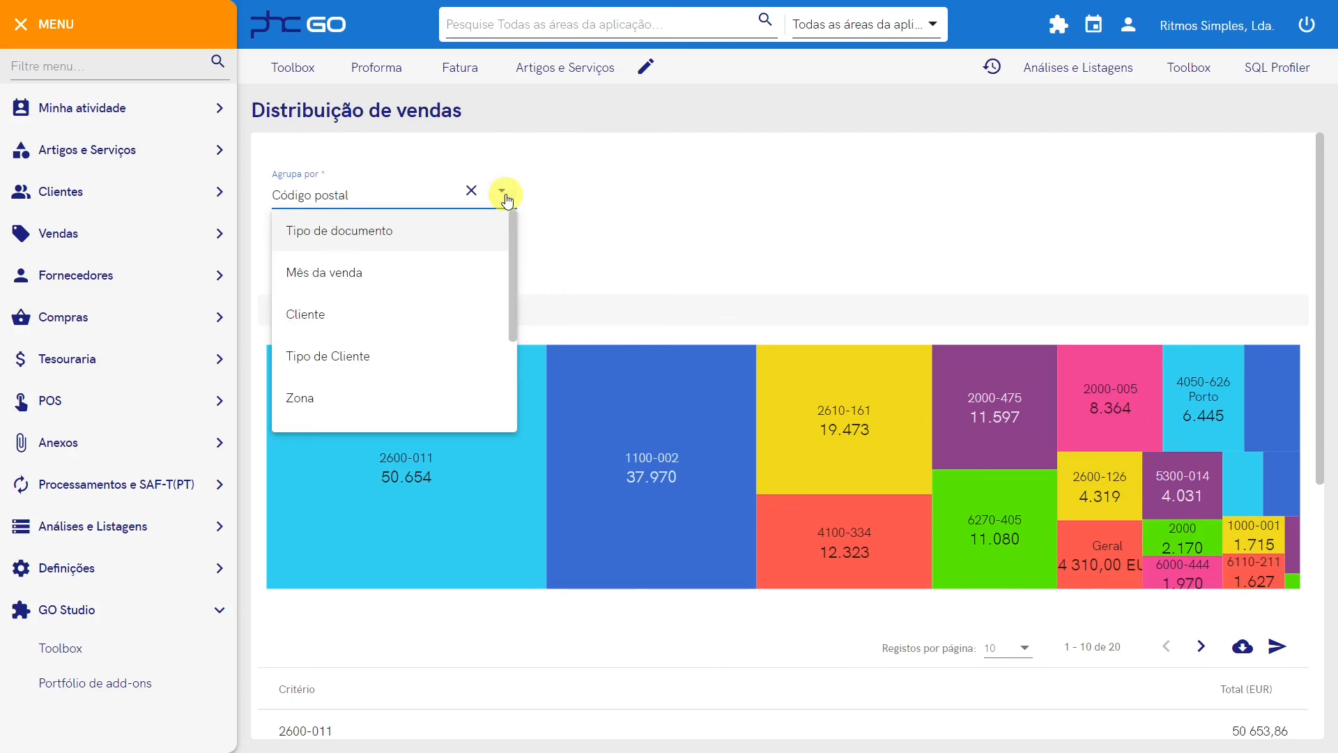
{"action": "scroll", "coordinate": [391, 376], "scroll_direction": "down", "scroll_amount": 3}
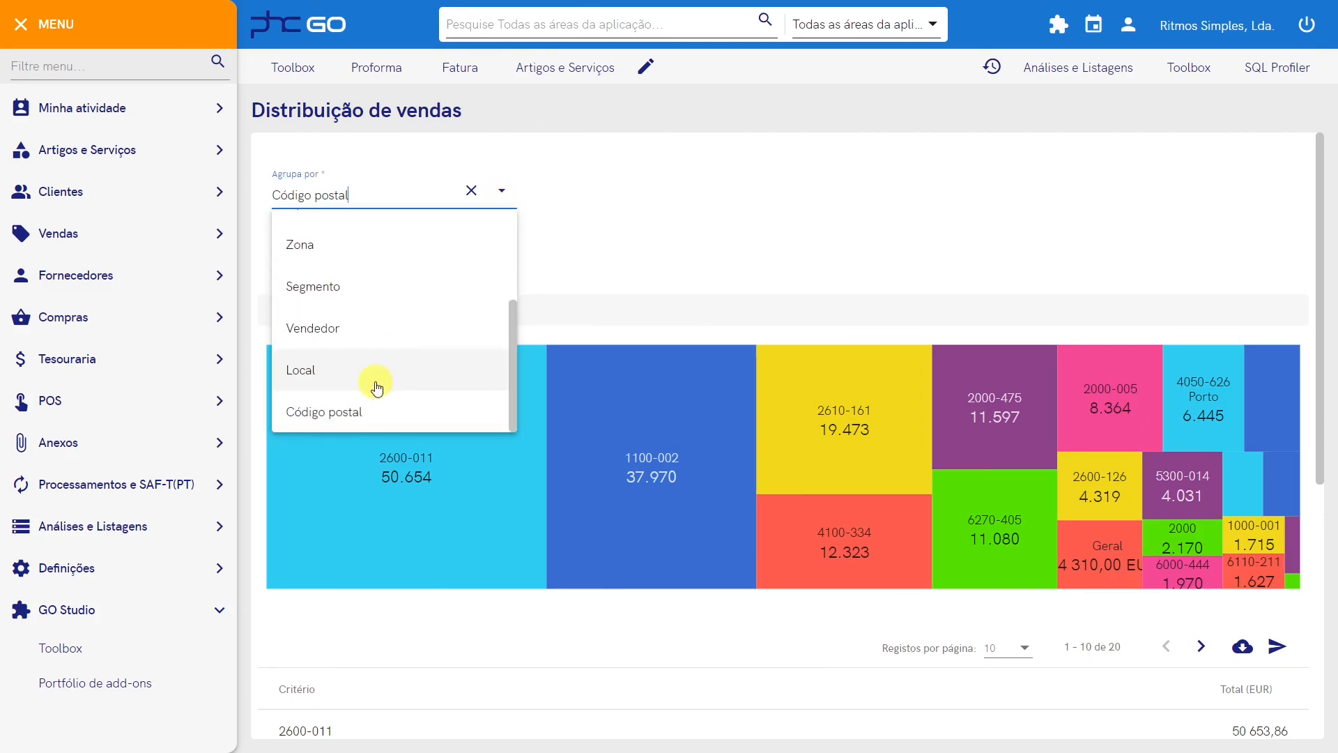
{"action": "left_click", "coordinate": [345, 333]}
{"action": "left_click", "coordinate": [357, 263]}
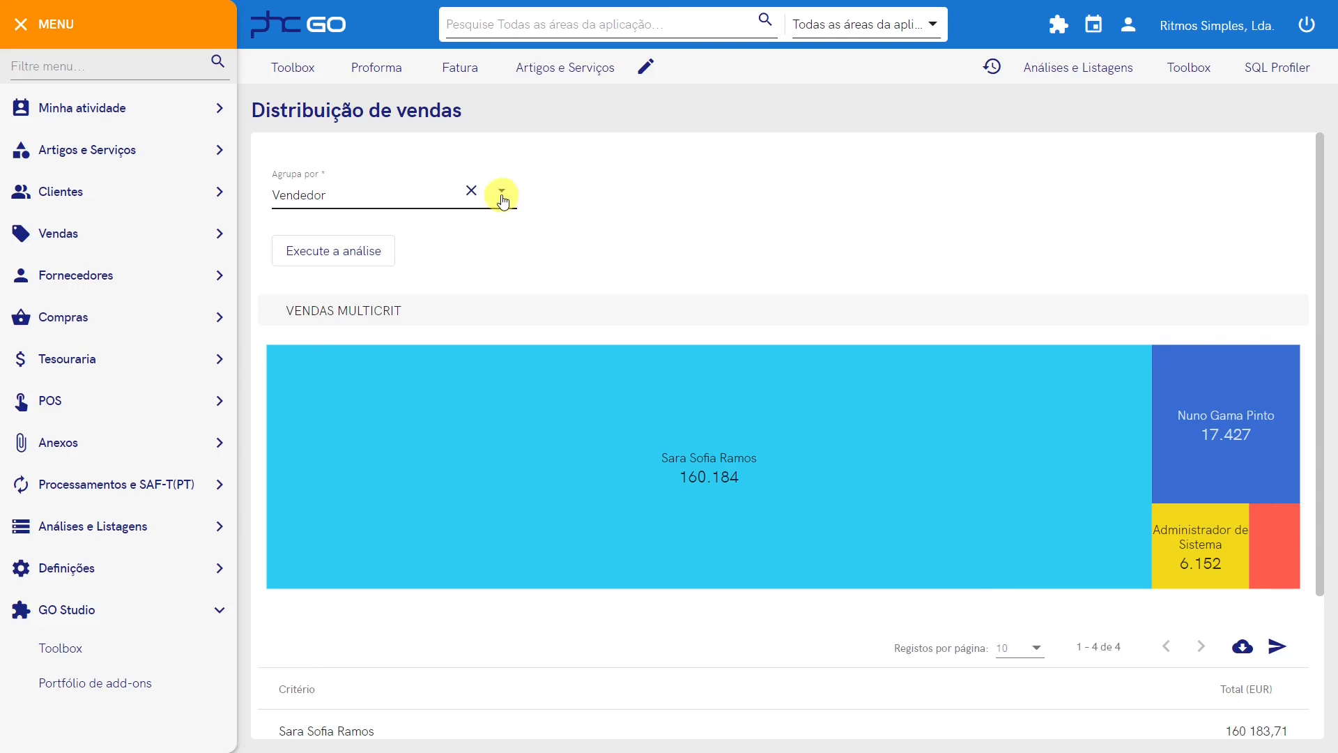
Change the grouping to Local and run the analysis to view the sales distribution by location
{"action": "left_click", "coordinate": [502, 192]}
{"action": "scroll", "coordinate": [373, 367], "scroll_direction": "down", "scroll_amount": 2}
{"action": "left_click", "coordinate": [374, 370]}
{"action": "left_click", "coordinate": [351, 253]}
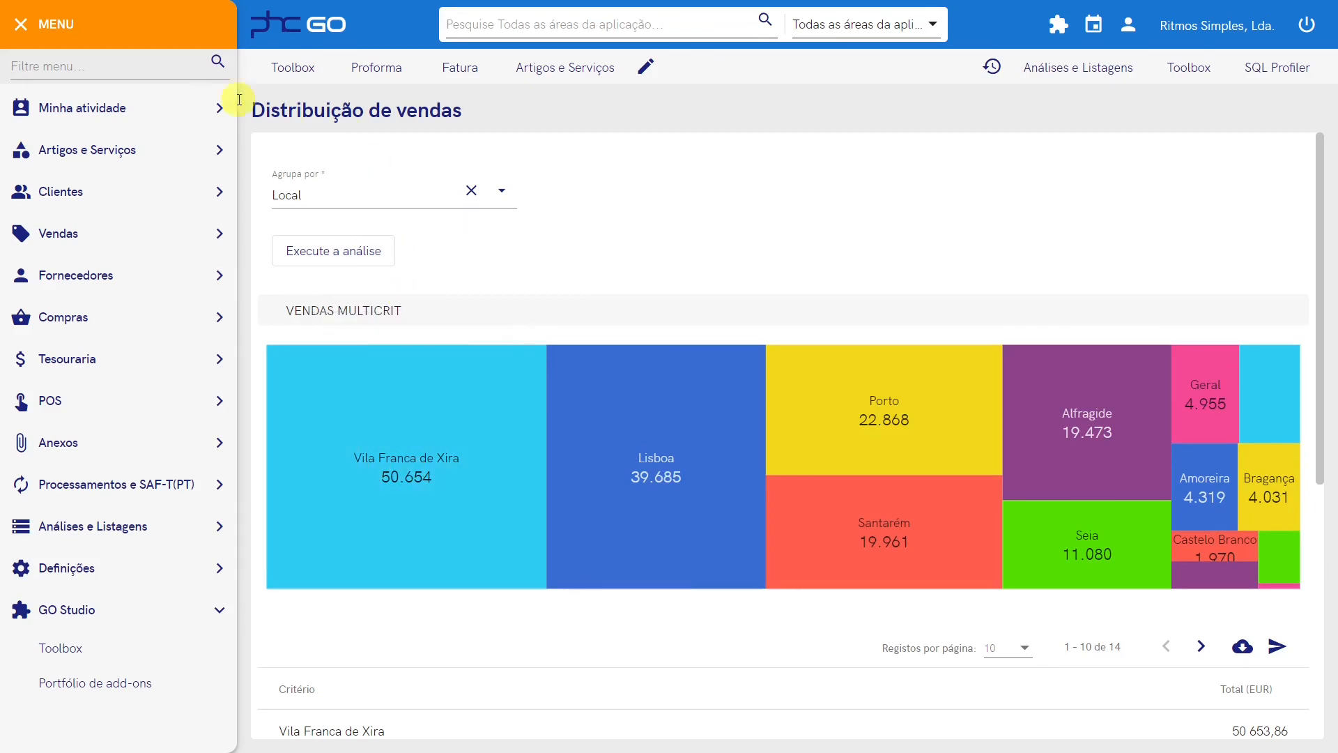
Collapse the side menu and return to the Dashboard home page
{"action": "left_click", "coordinate": [21, 24]}
{"action": "left_click", "coordinate": [104, 28]}
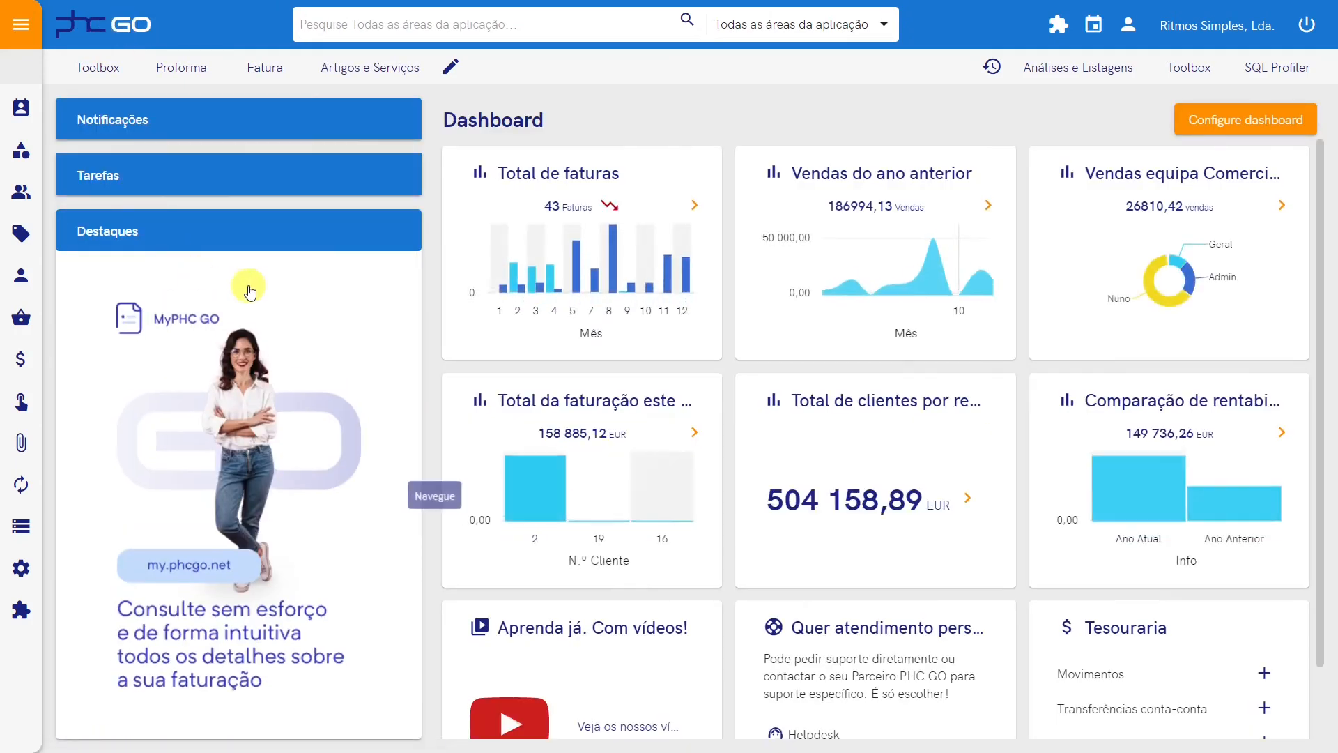